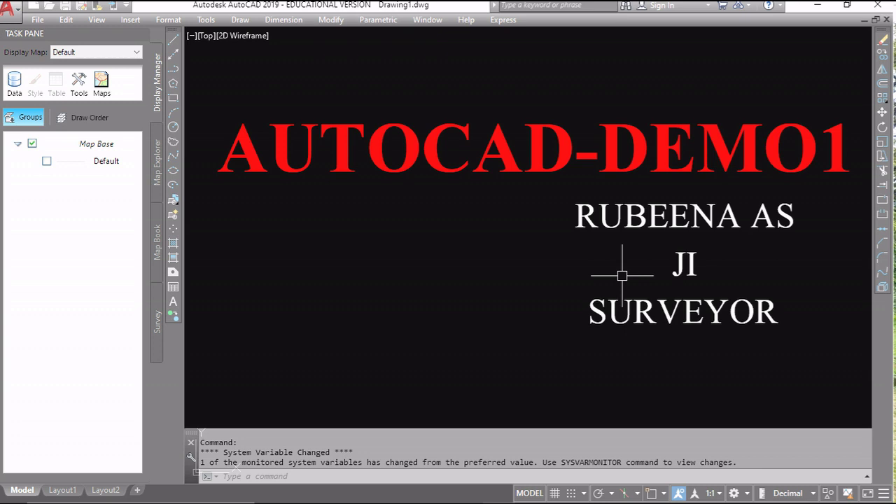
# - Close the map Task Pane to enlarge the drawing area
pyautogui.moveTo(824, 495)
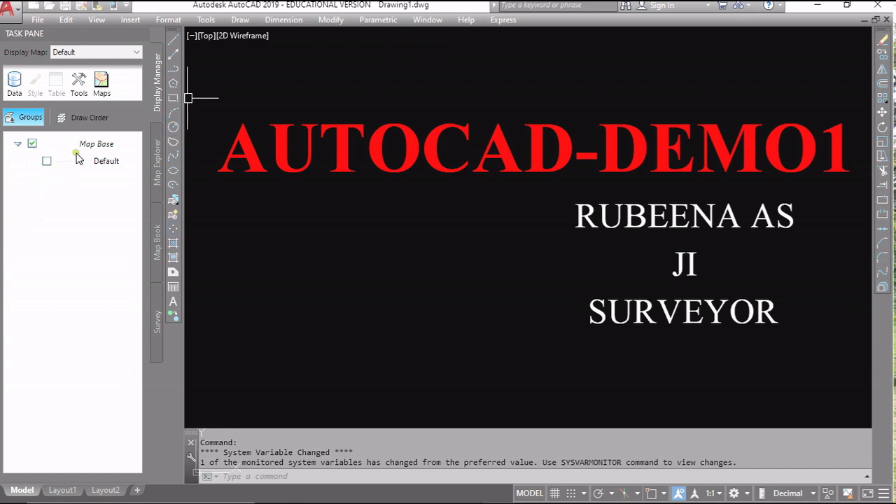
pyautogui.moveTo(145, 35)
pyautogui.click(143, 36)
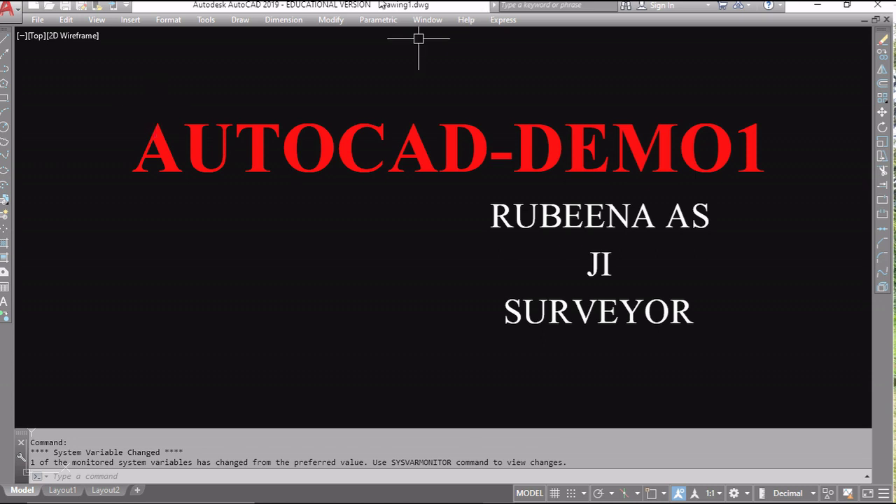
# - Add the Workspace selector to the Quick Access Toolbar and review the workspaces it offers
pyautogui.click(126, 6)
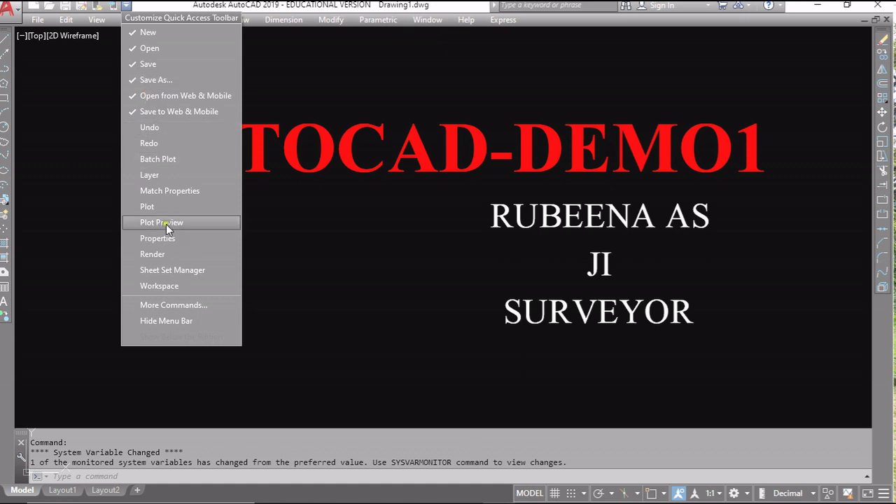
pyautogui.click(150, 286)
pyautogui.click(150, 285)
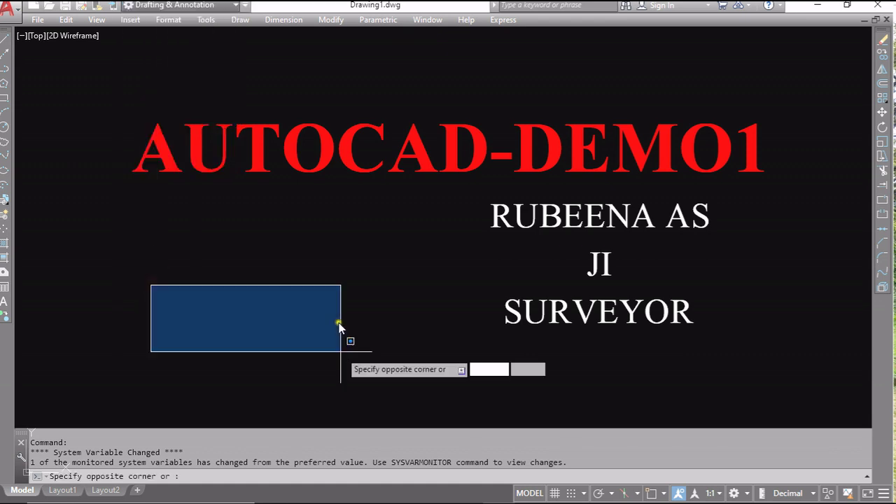
pyautogui.click(68, 140)
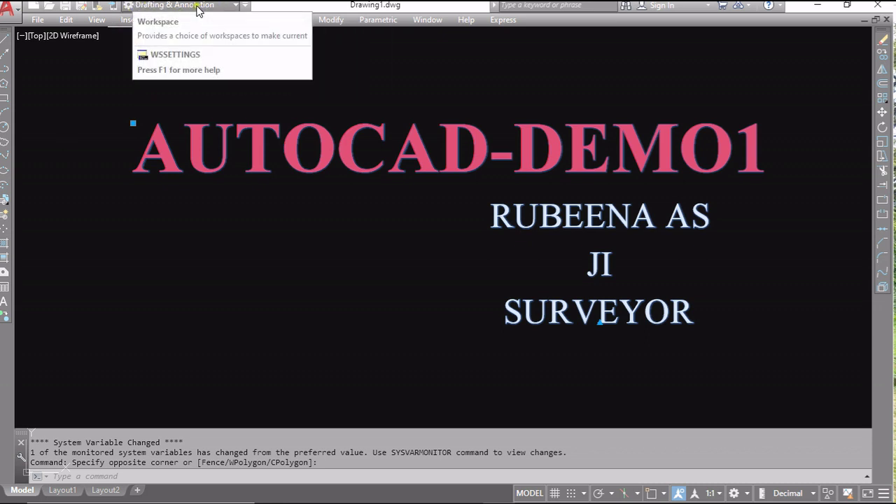
pyautogui.click(236, 6)
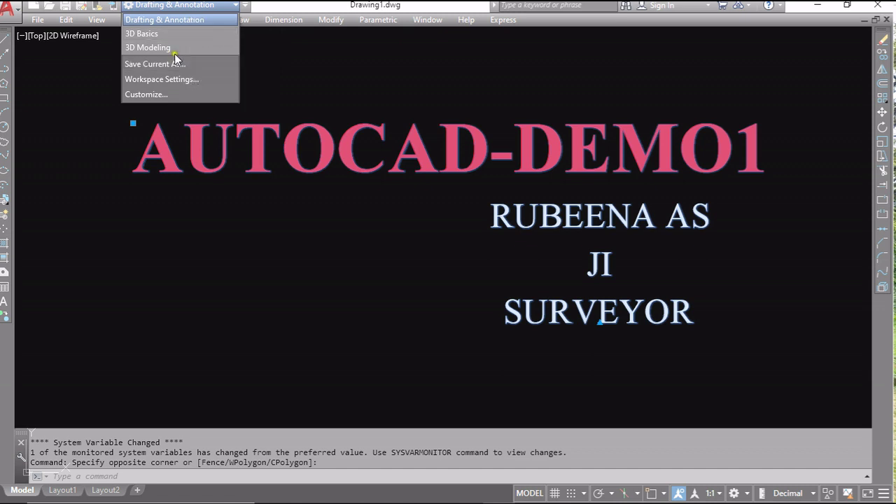
pyautogui.click(298, 46)
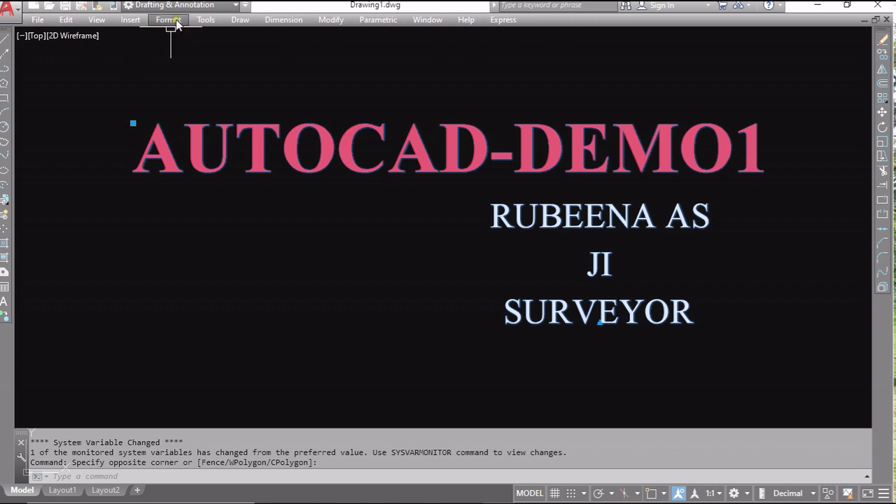
# - Hide the menu bar and show it again
pyautogui.click(247, 6)
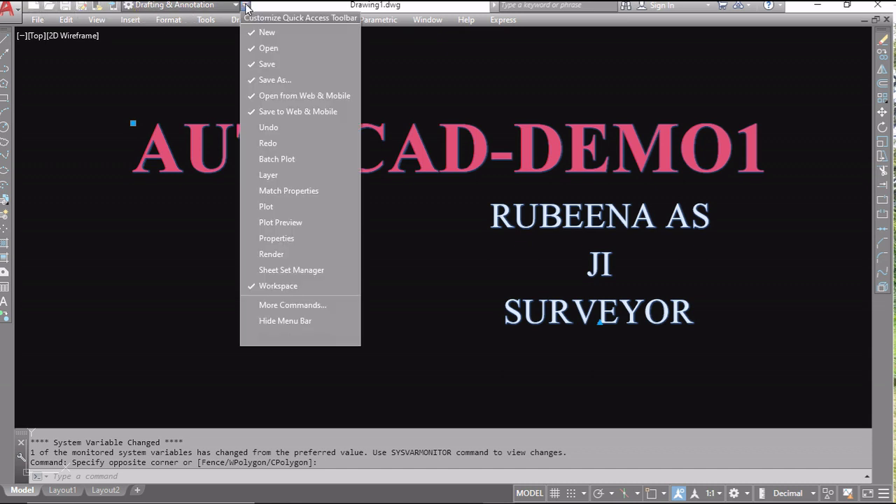
pyautogui.click(287, 322)
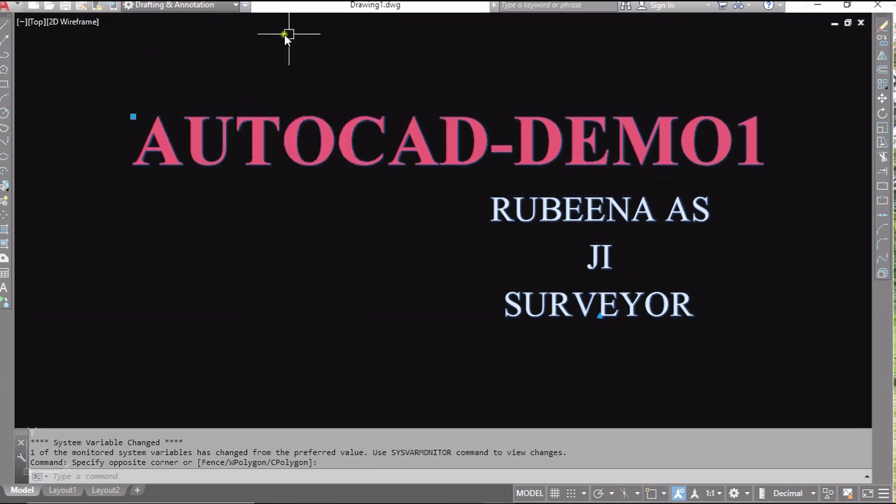
pyautogui.click(246, 6)
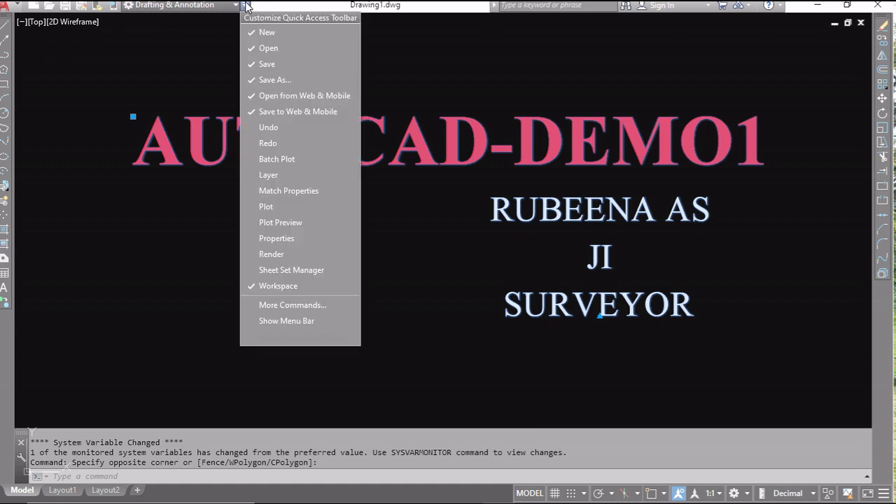
pyautogui.click(294, 322)
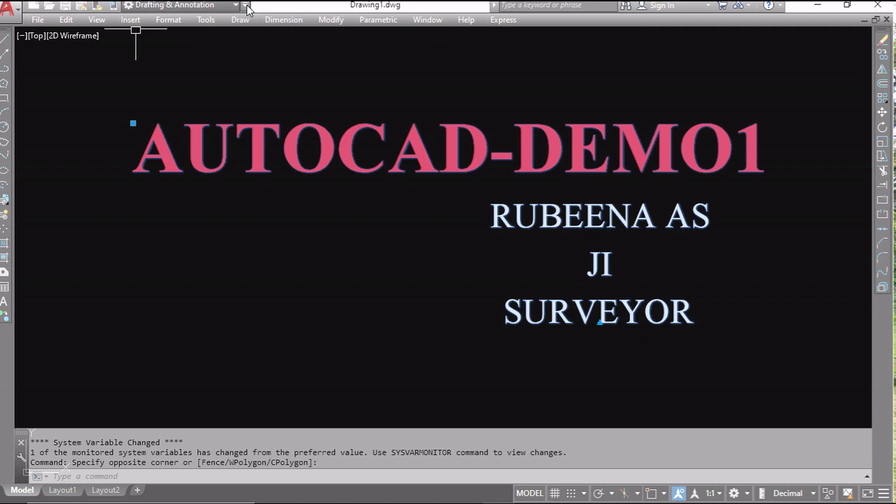
# - Examine the available file, editing and view commands, including the Zoom and Pan options
pyautogui.click(40, 24)
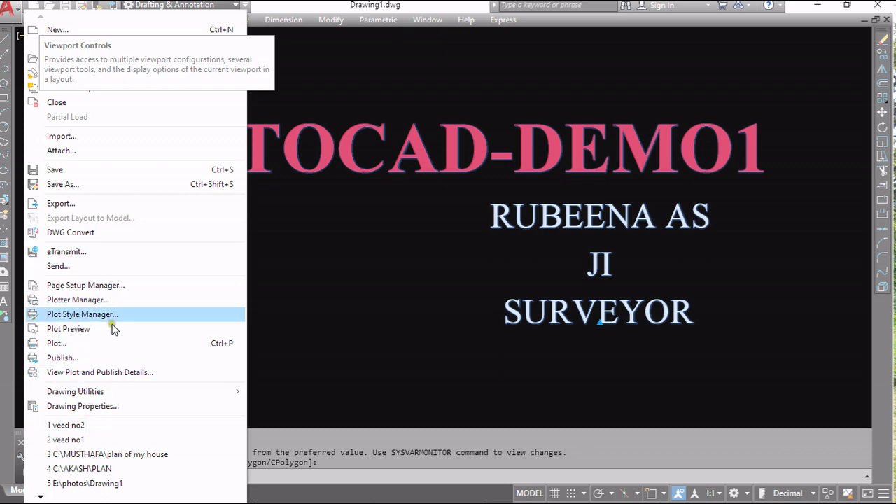
pyautogui.click(318, 90)
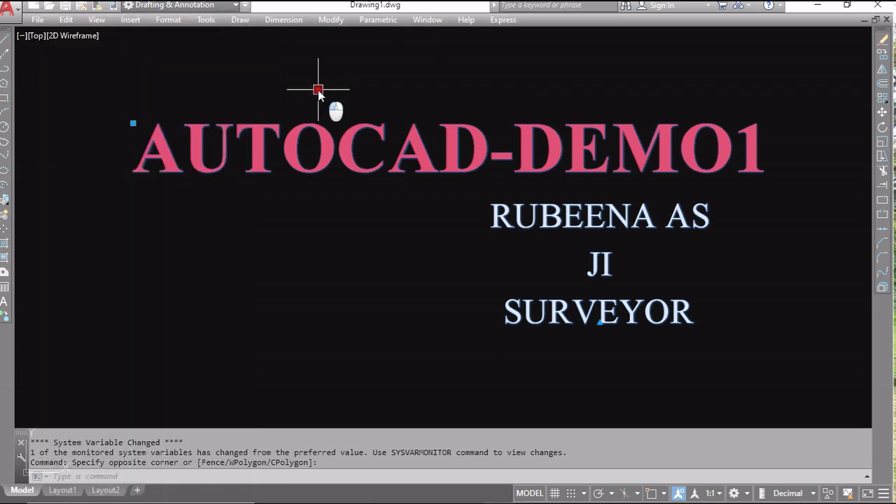
pyautogui.click(318, 91)
pyautogui.click(66, 20)
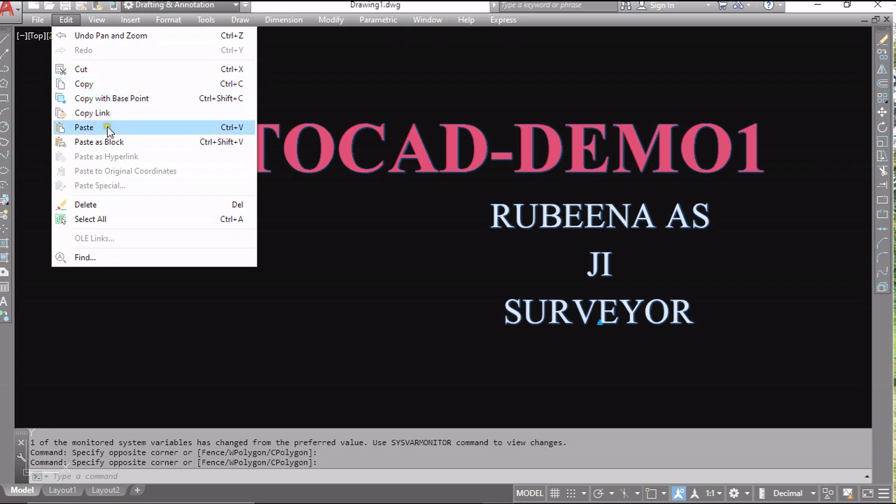
pyautogui.click(307, 84)
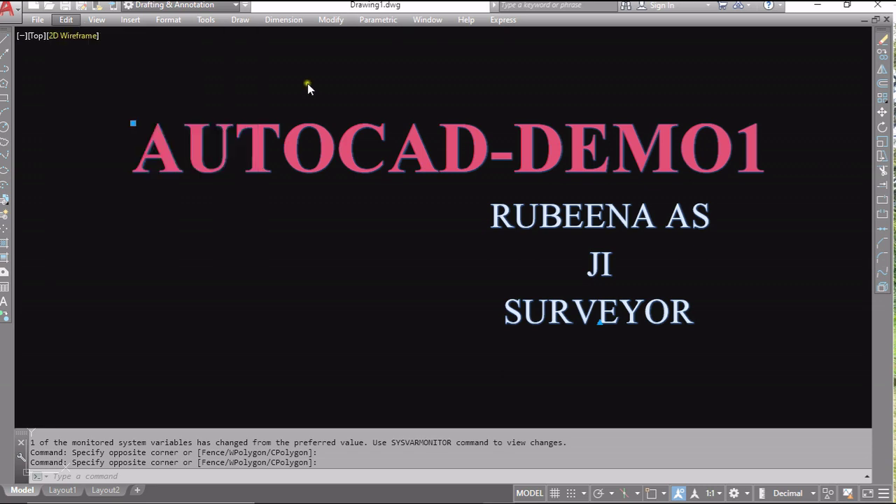
pyautogui.click(250, 80)
pyautogui.click(96, 20)
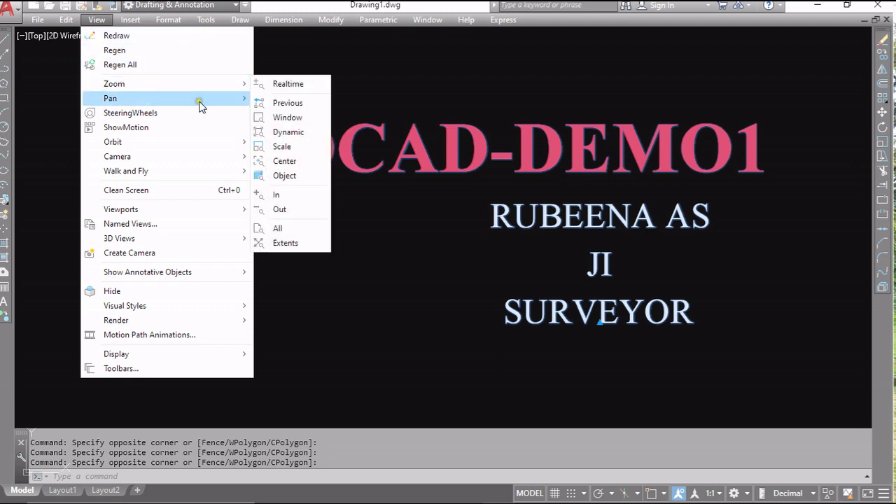
pyautogui.moveTo(219, 85)
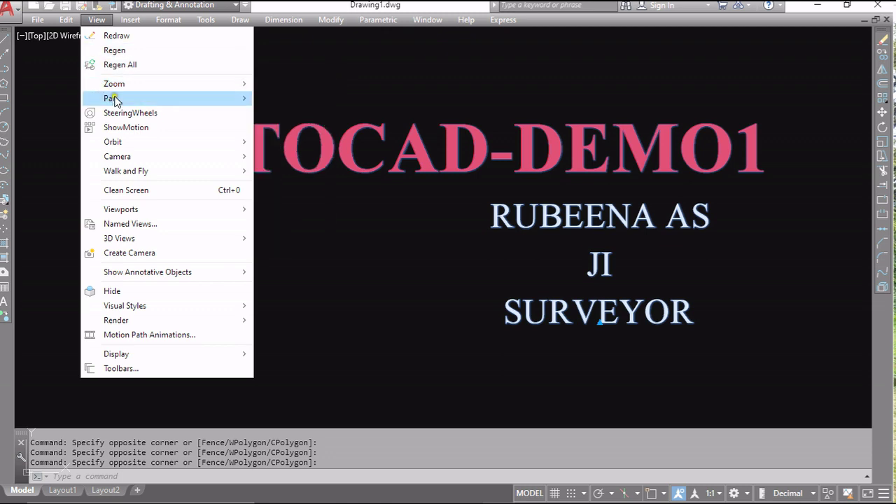
pyautogui.moveTo(115, 101)
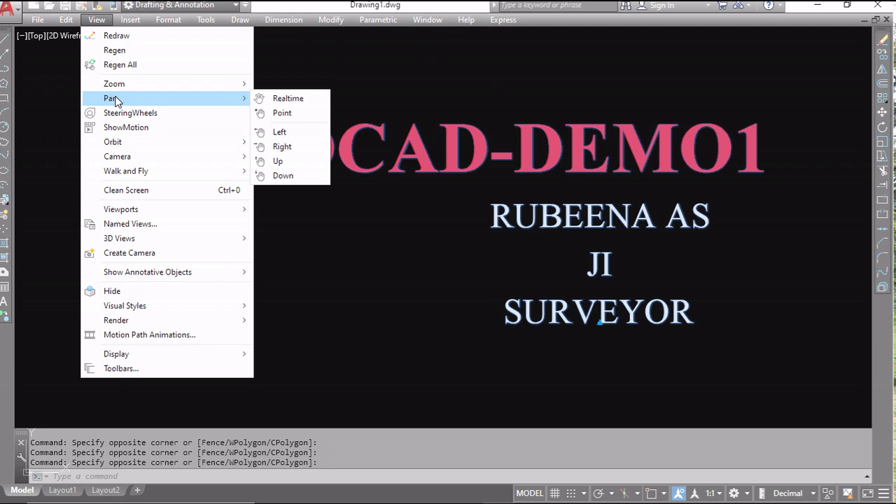
# - Zoom out and in on the AUTOCAD-DEMO1 title text and pan the drawing view slightly
pyautogui.click(302, 240)
pyautogui.scroll(-4, 300, 204)
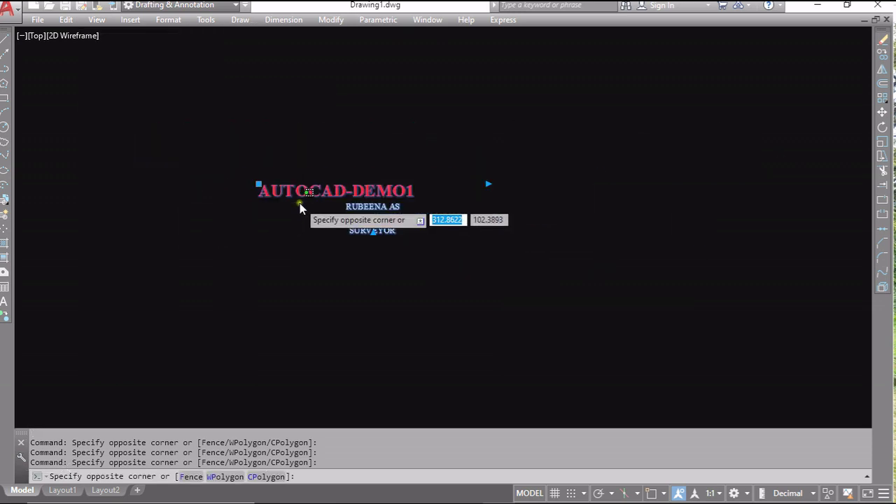
pyautogui.scroll(5, 299, 203)
pyautogui.scroll(-5, 300, 203)
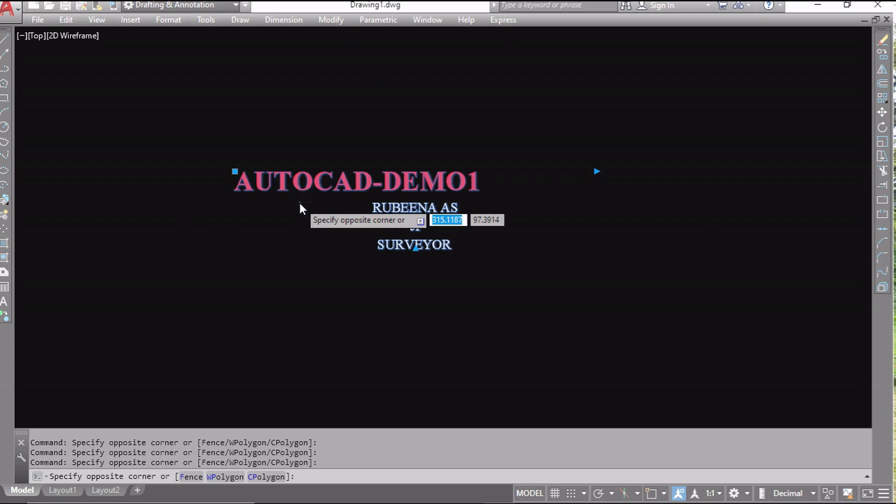
pyautogui.scroll(6, 300, 203)
pyautogui.scroll(-4, 299, 204)
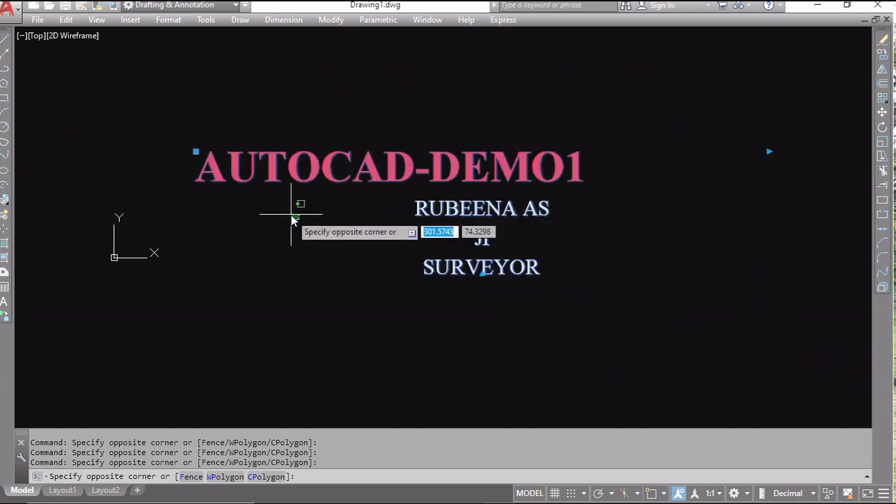
pyautogui.moveTo(292, 219)
pyautogui.mouseDown(button='middle')
pyautogui.moveTo(488, 175)
pyautogui.moveTo(306, 248)
pyautogui.moveTo(166, 286)
pyautogui.moveTo(436, 204)
pyautogui.moveTo(319, 233)
pyautogui.mouseUp(button='middle')
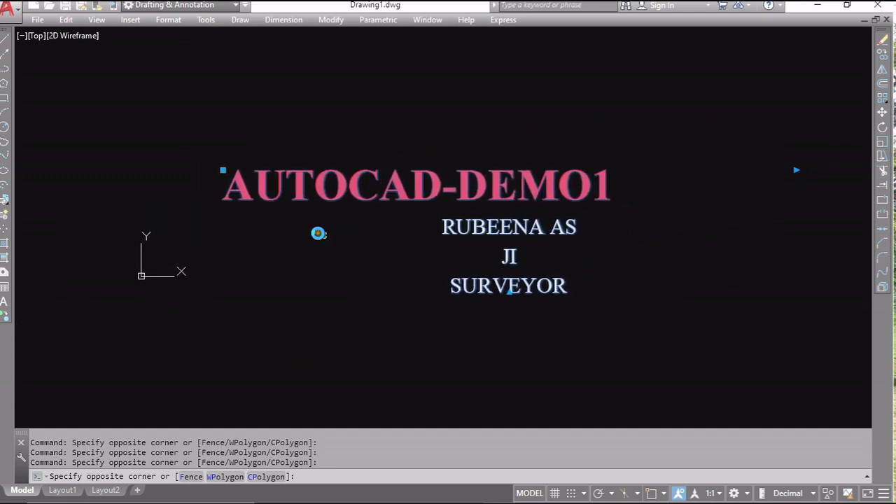
pyautogui.click(248, 233)
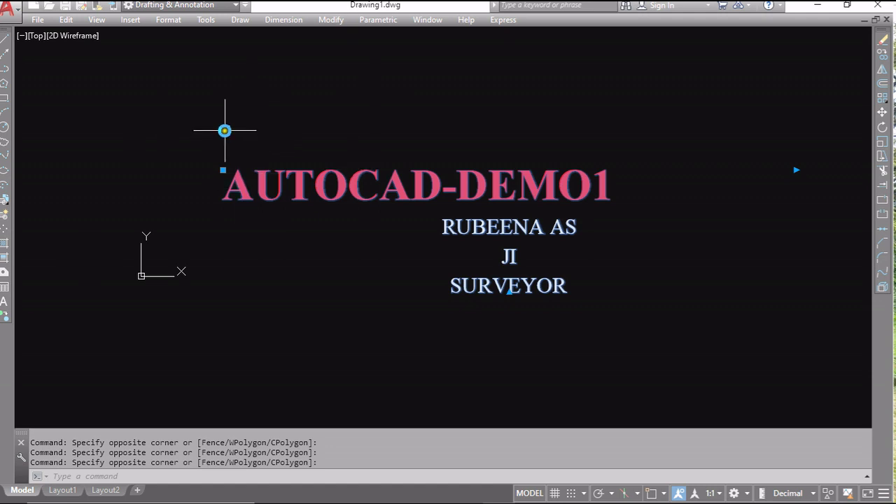
# - Examine the insert, format and tools commands, including the palette and workspace options
pyautogui.click(133, 21)
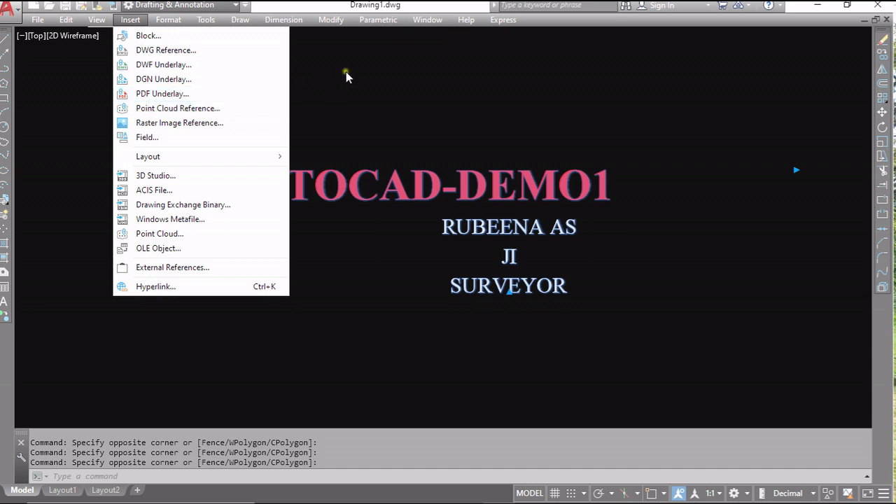
pyautogui.moveTo(170, 16)
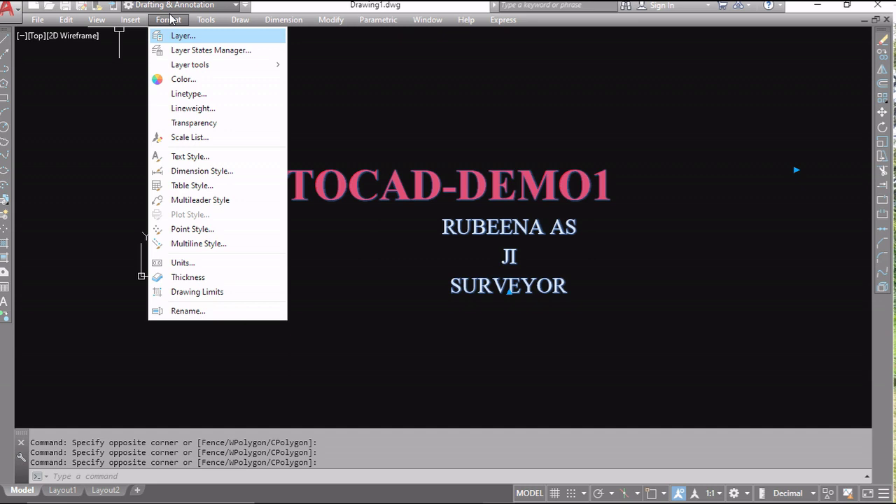
pyautogui.click(170, 19)
pyautogui.click(207, 19)
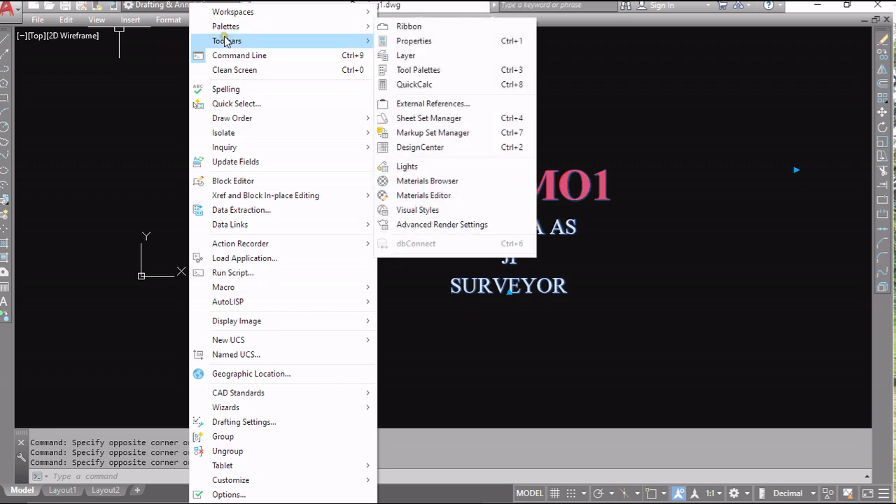
pyautogui.moveTo(240, 14)
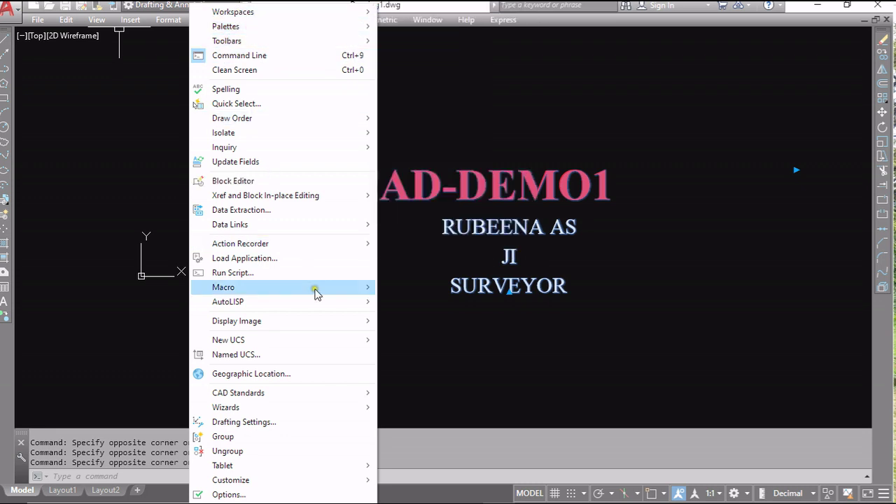
pyautogui.moveTo(272, 17)
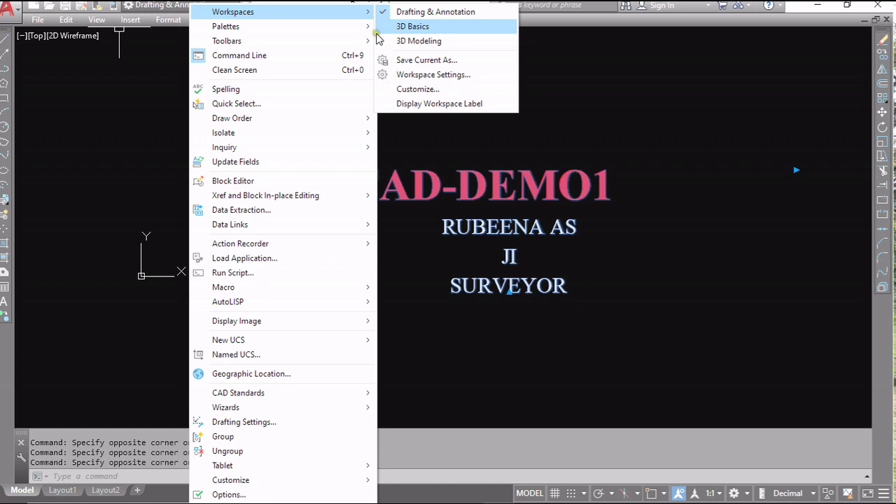
pyautogui.press('Escape')
pyautogui.press('Escape')
pyautogui.click(341, 19)
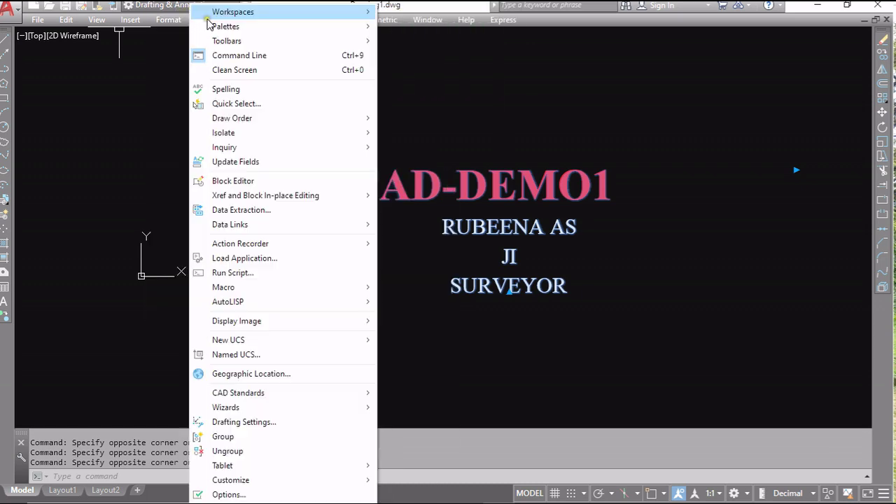
pyautogui.moveTo(206, 20)
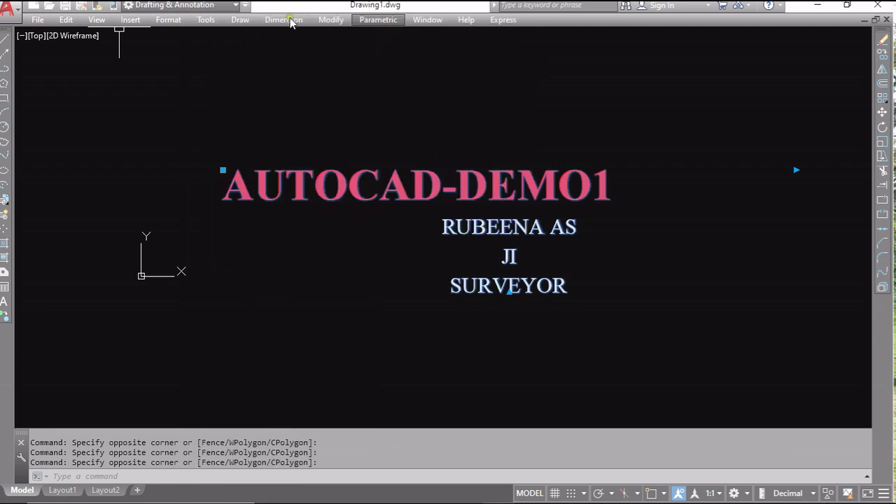
# - Examine the dimension, draw and modify commands
pyautogui.click(280, 20)
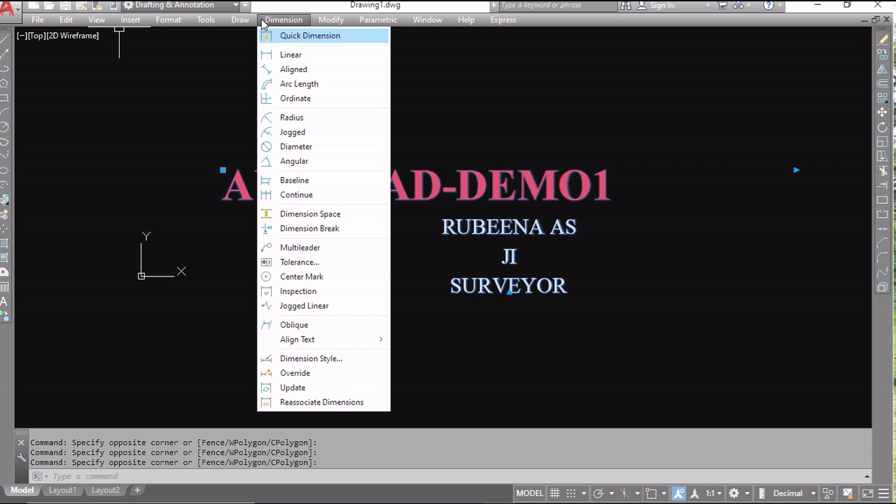
pyautogui.moveTo(240, 21)
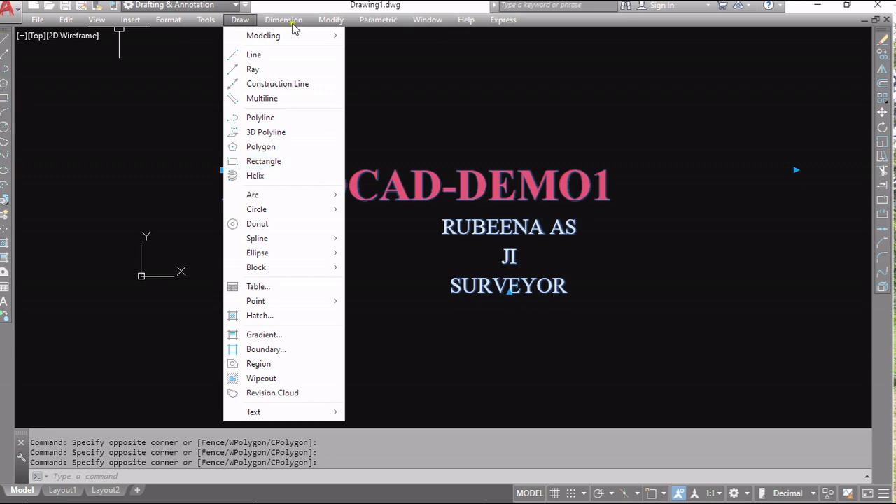
pyautogui.moveTo(293, 25)
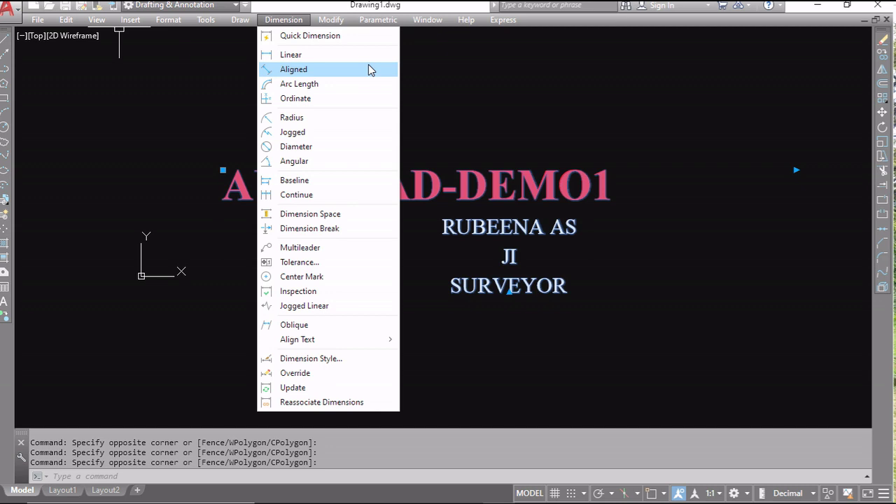
pyautogui.moveTo(334, 22)
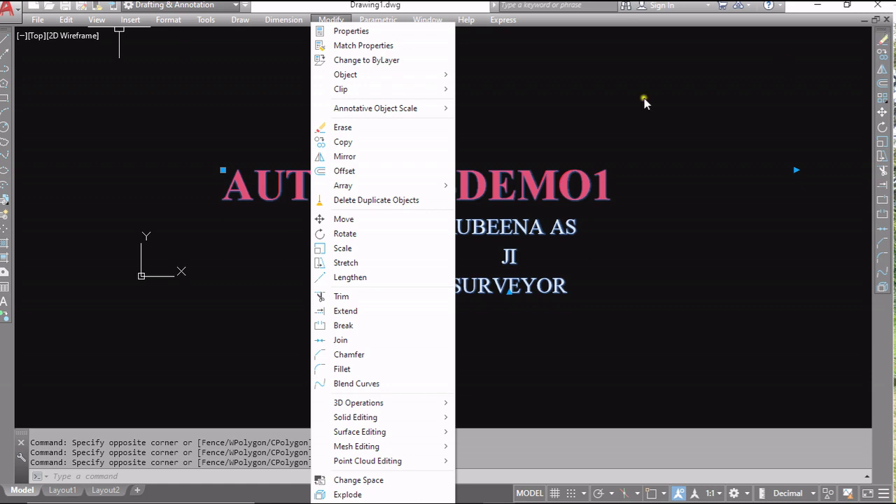
pyautogui.click(619, 105)
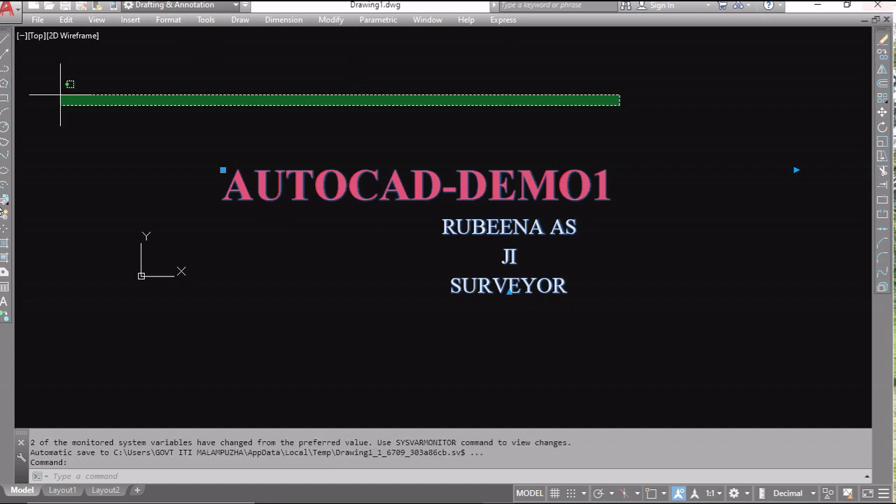
pyautogui.click(524, 89)
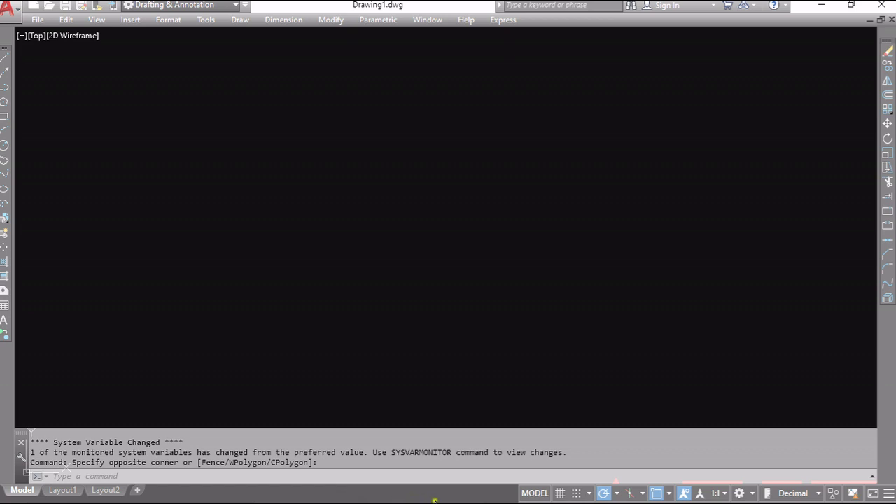
# - Turn the drawing grid display on and off twice, leaving it off
pyautogui.moveTo(448, 501)
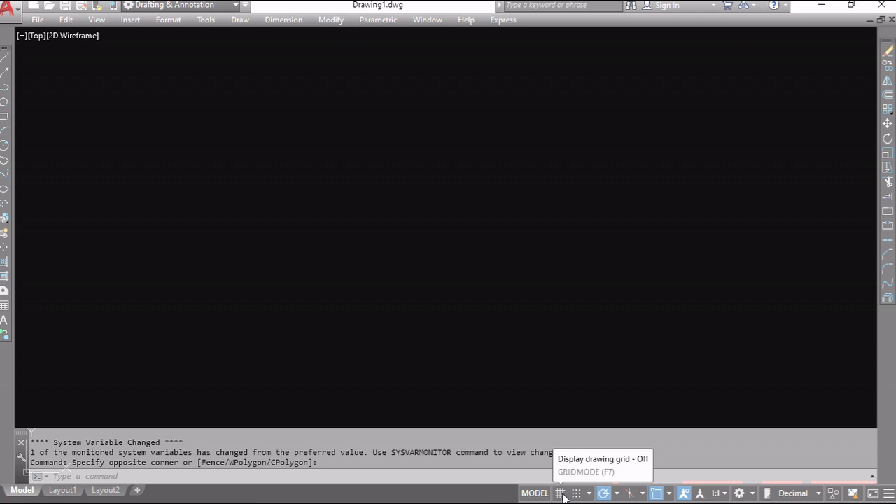
pyautogui.click(560, 494)
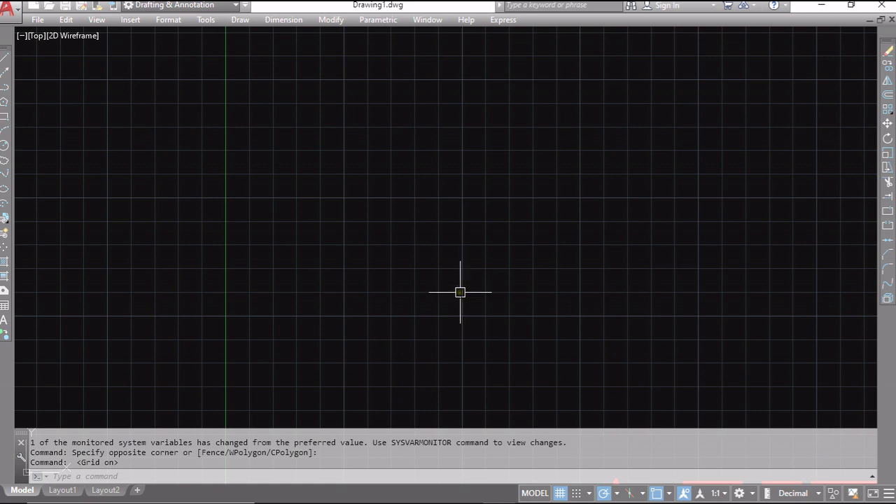
pyautogui.click(560, 493)
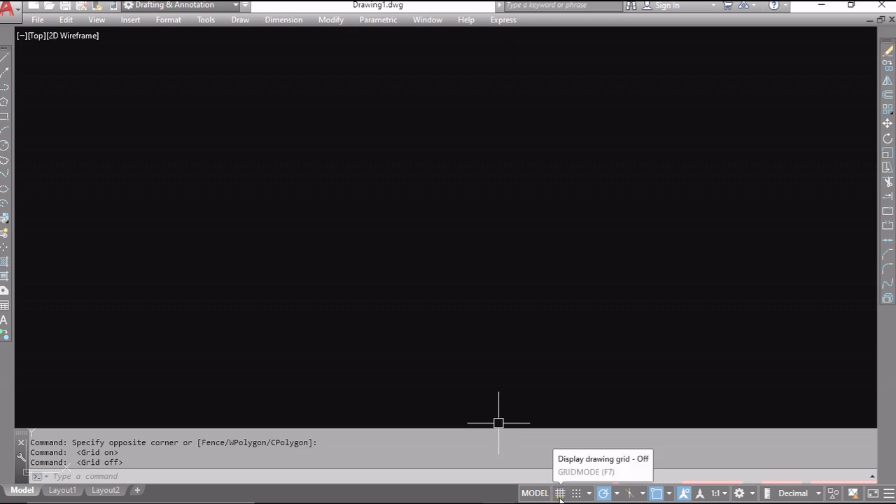
pyautogui.click(560, 494)
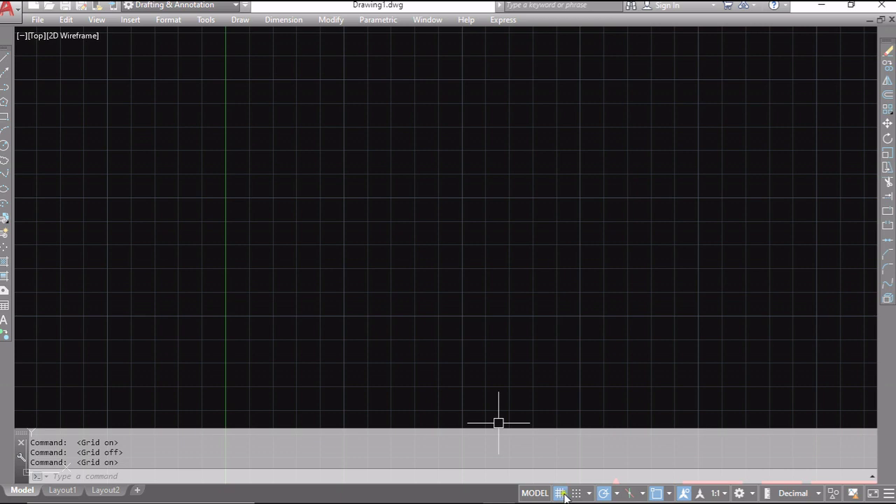
pyautogui.click(561, 494)
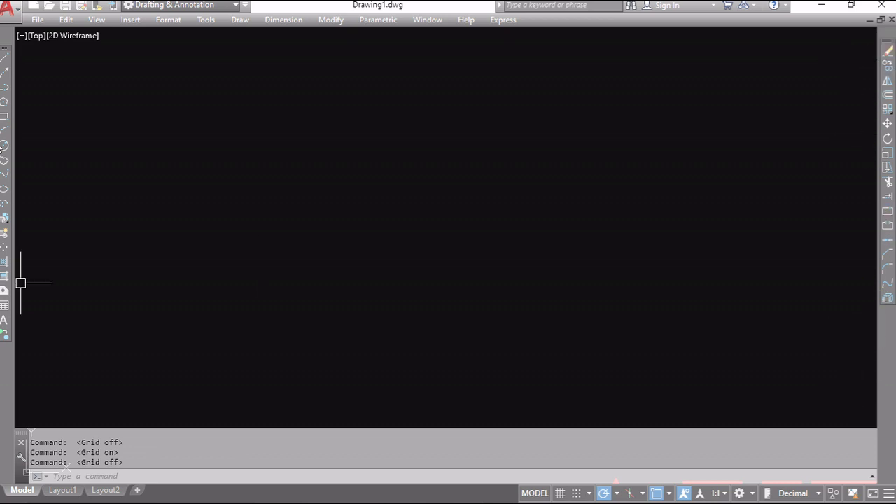
# - Undock the Draw and Modify toolbars into the drawing area and close both of them
pyautogui.moveTo(4, 51)
pyautogui.mouseDown()
pyautogui.moveTo(21, 63)
pyautogui.moveTo(242, 82)
pyautogui.moveTo(491, 129)
pyautogui.mouseUp()
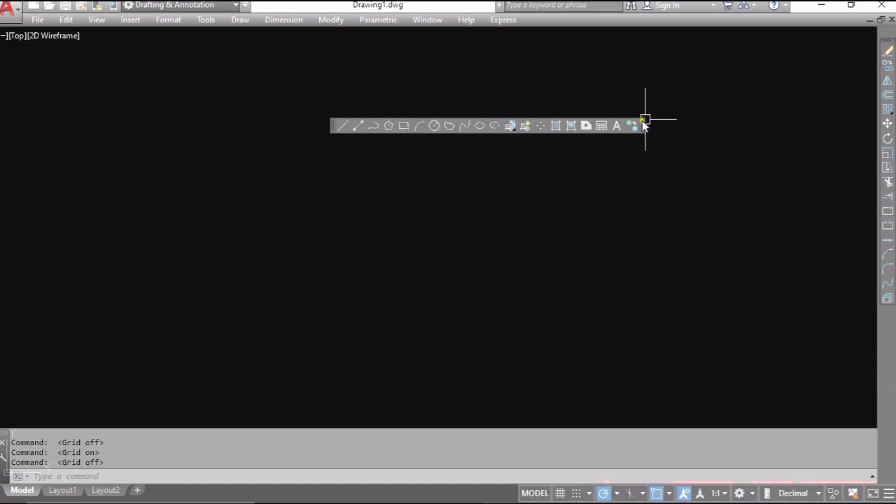
pyautogui.moveTo(644, 124)
pyautogui.mouseDown()
pyautogui.moveTo(635, 124)
pyautogui.moveTo(786, 50)
pyautogui.moveTo(893, 36)
pyautogui.moveTo(652, 132)
pyautogui.moveTo(498, 161)
pyautogui.mouseUp()
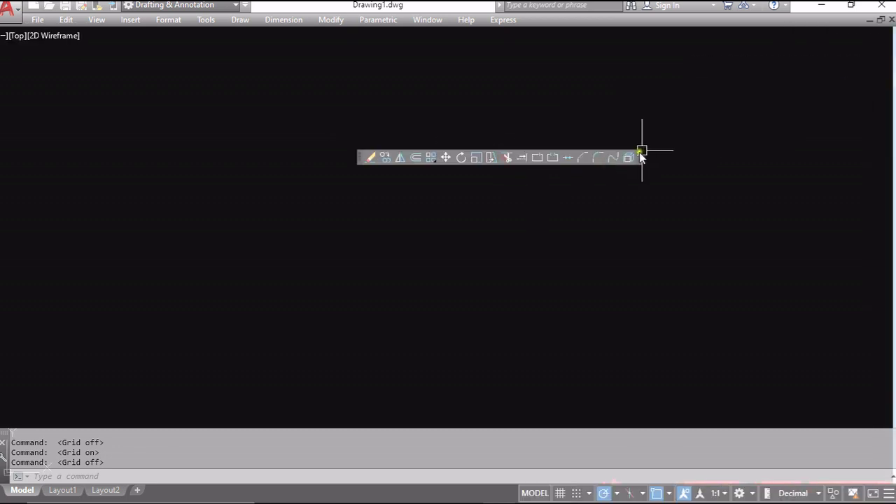
pyautogui.click(639, 152)
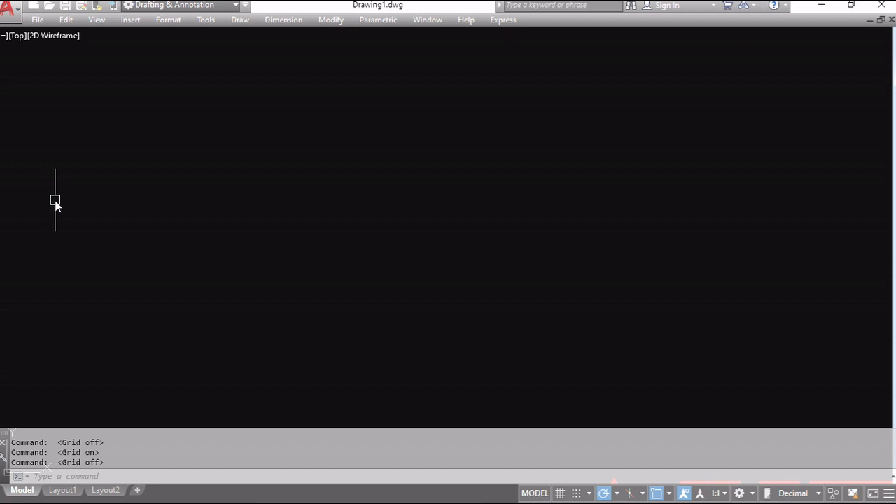
# - Display the AutoCAD Draw toolbar again and dock it vertically along the left edge of the drawing area
pyautogui.click(207, 20)
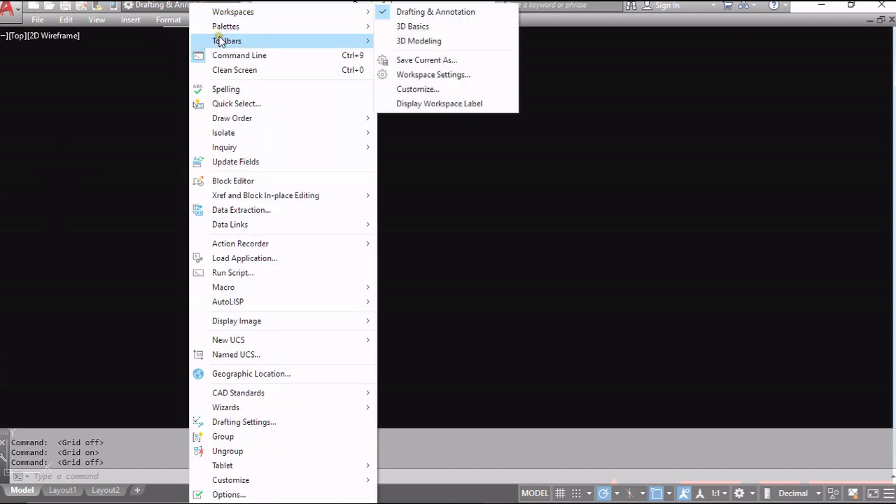
pyautogui.moveTo(222, 44)
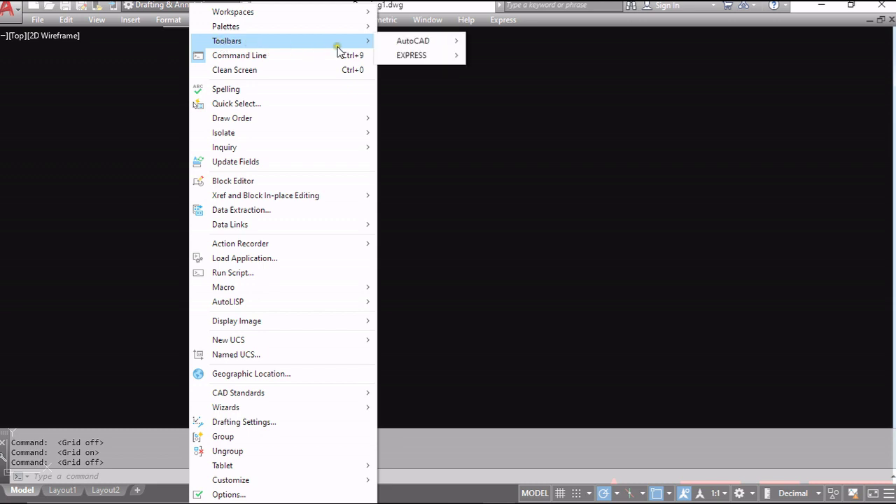
pyautogui.moveTo(399, 44)
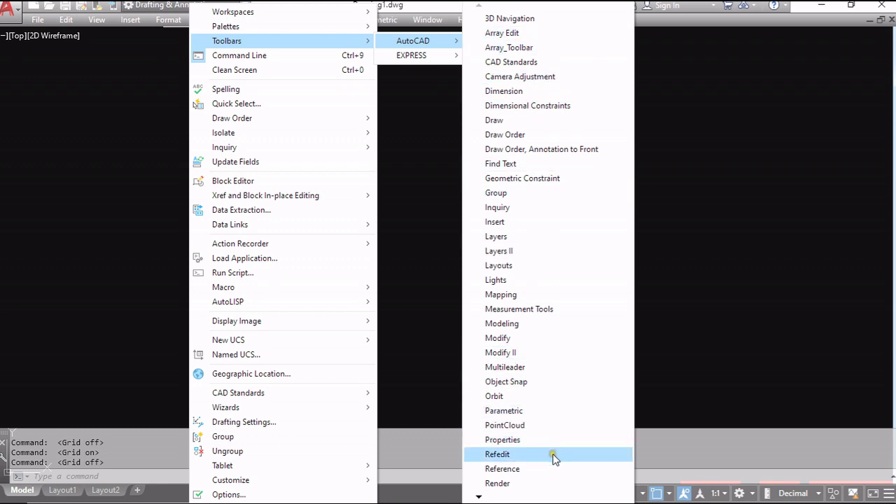
pyautogui.click(520, 120)
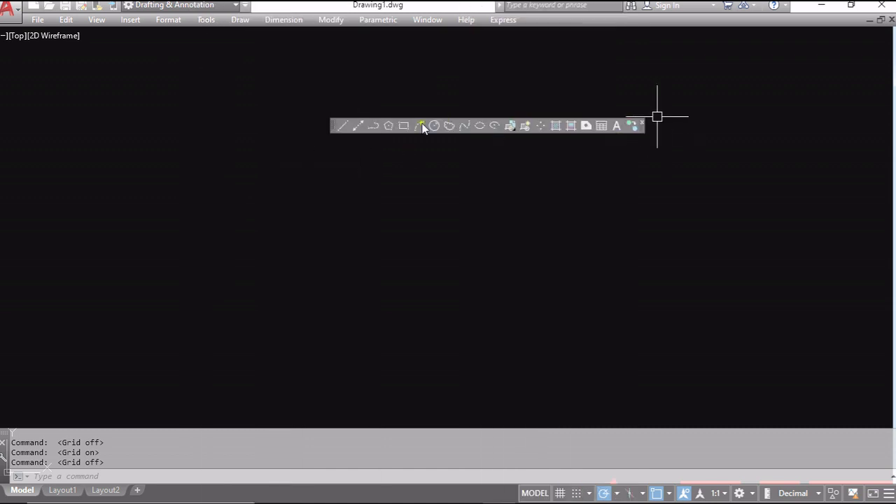
pyautogui.moveTo(333, 121)
pyautogui.mouseDown()
pyautogui.moveTo(34, 206)
pyautogui.moveTo(2, 199)
pyautogui.mouseUp()
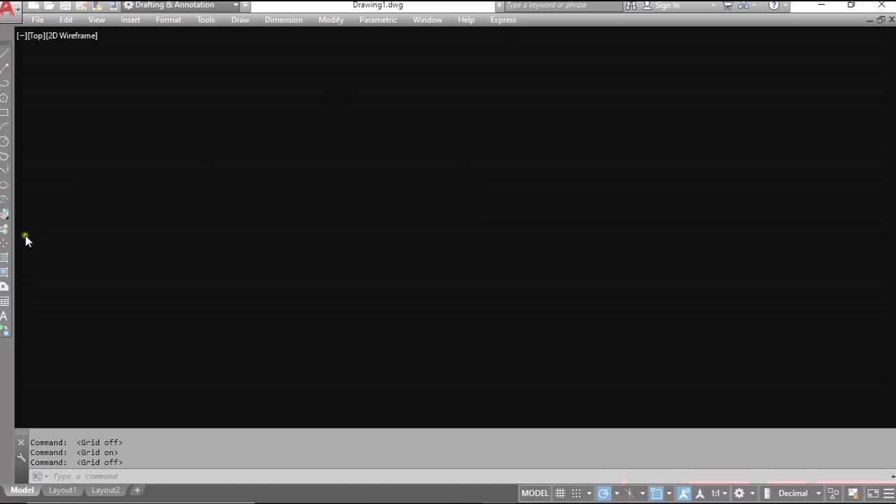
# - Display the AutoCAD Modify toolbar again and dock it vertically along the right edge of the drawing area
pyautogui.click(203, 20)
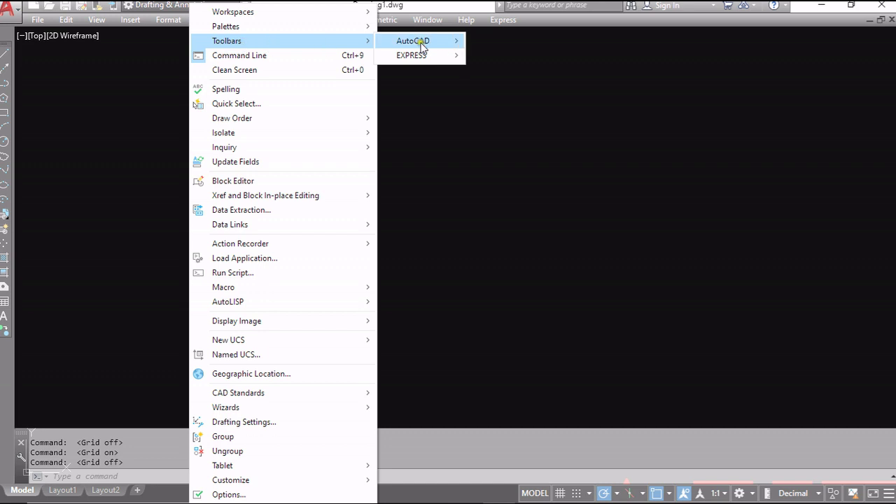
pyautogui.moveTo(445, 42)
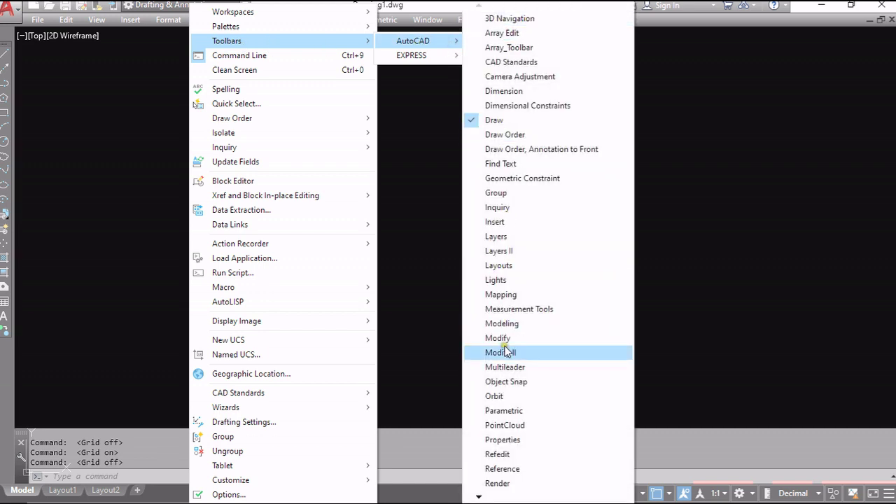
pyautogui.click(509, 337)
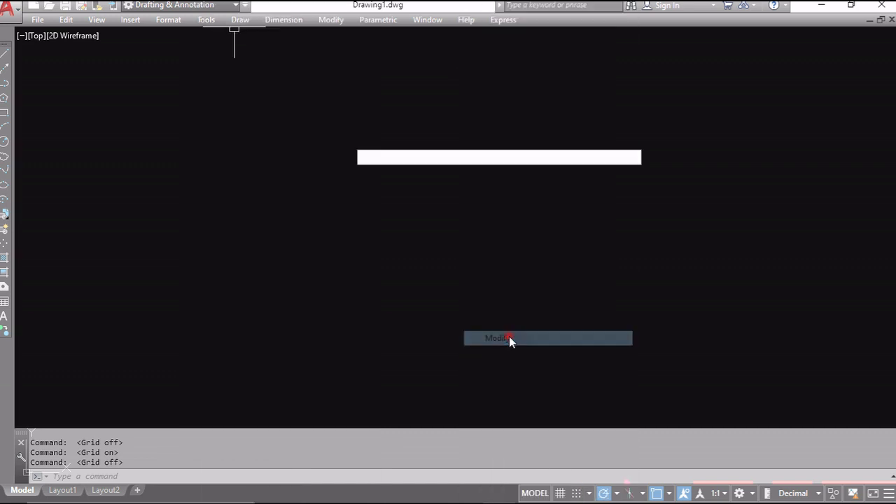
pyautogui.moveTo(358, 159); pyautogui.dragTo(887, 168)
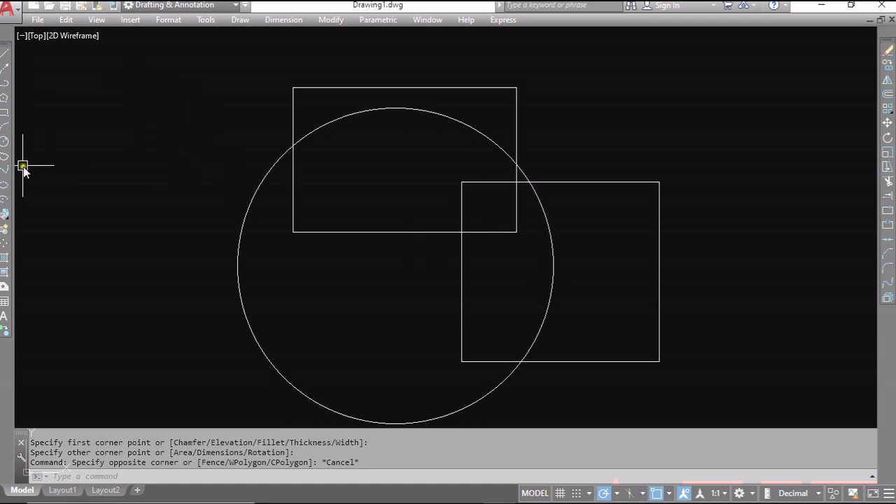
# - Draw a large rectangle that overlaps the left part of the circle and the upper rectangle
pyautogui.click(3, 113)
pyautogui.click(85, 151)
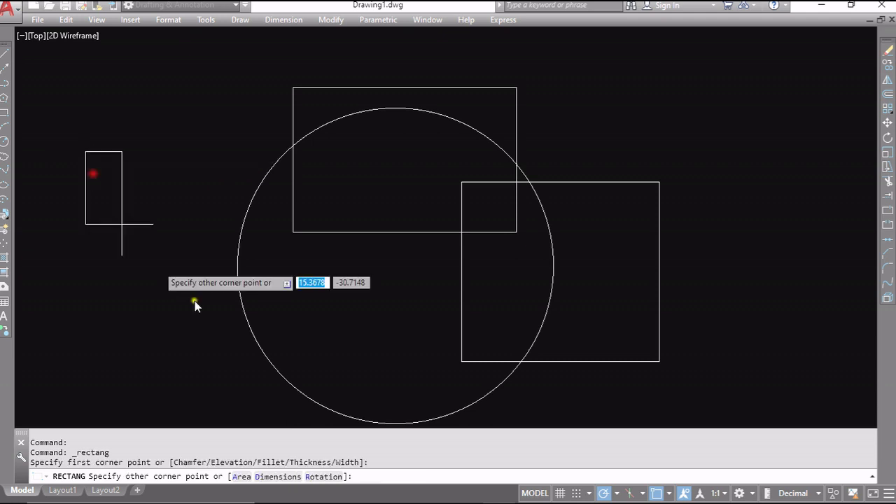
pyautogui.click(402, 359)
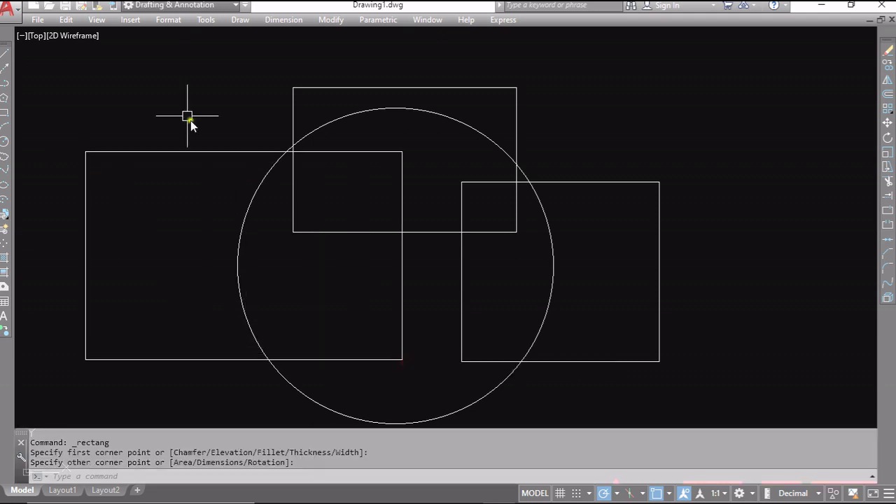
# - Select the large left rectangle with a left-to-right window selection and erase it
pyautogui.click(57, 65)
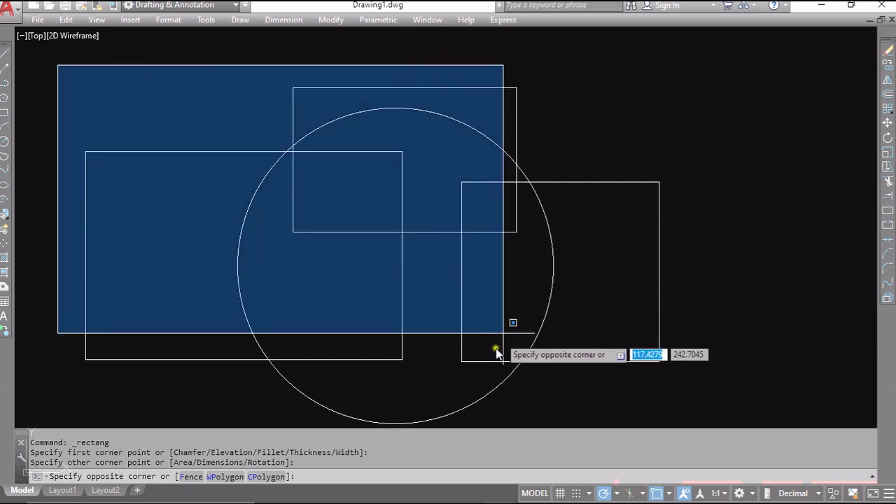
pyautogui.click(450, 398)
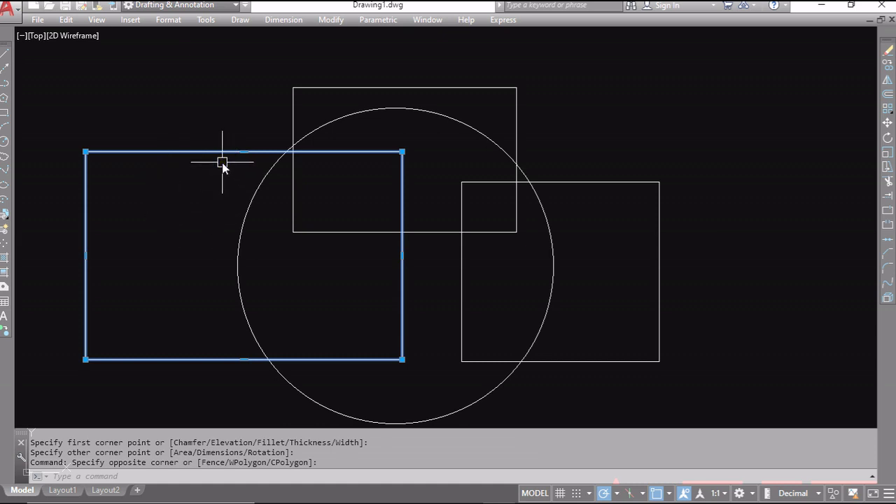
pyautogui.press('Delete')
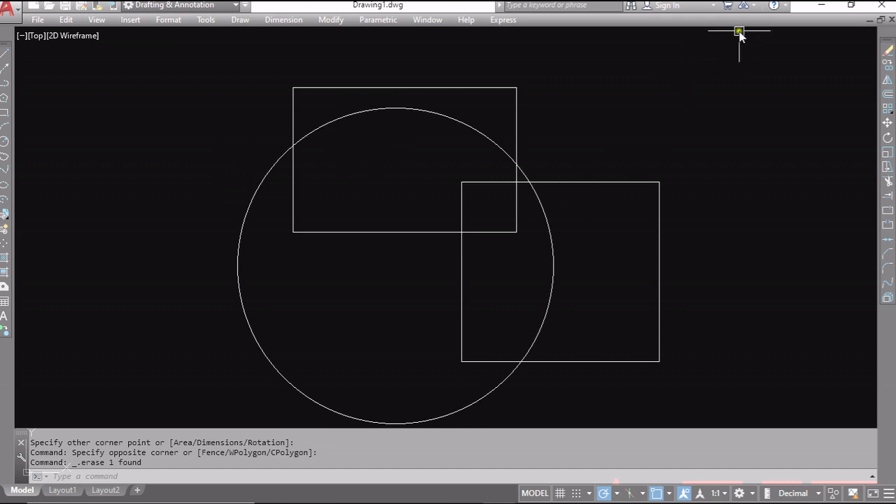
# - Select the circle and both rectangles with a right-to-left crossing selection and clear the selection
pyautogui.click(774, 37)
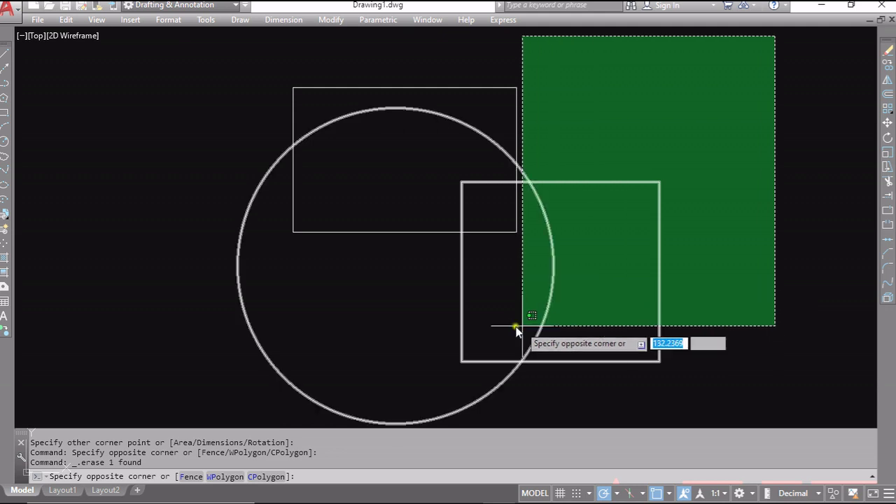
pyautogui.click(357, 374)
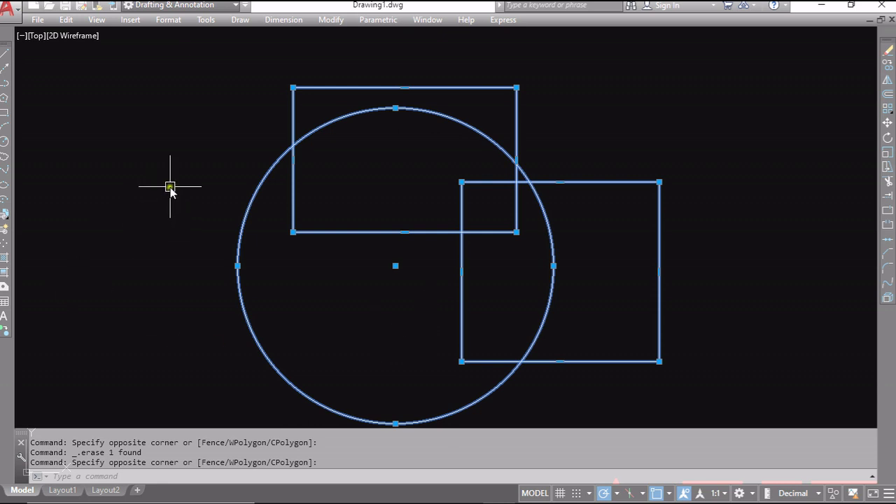
pyautogui.press('Escape')
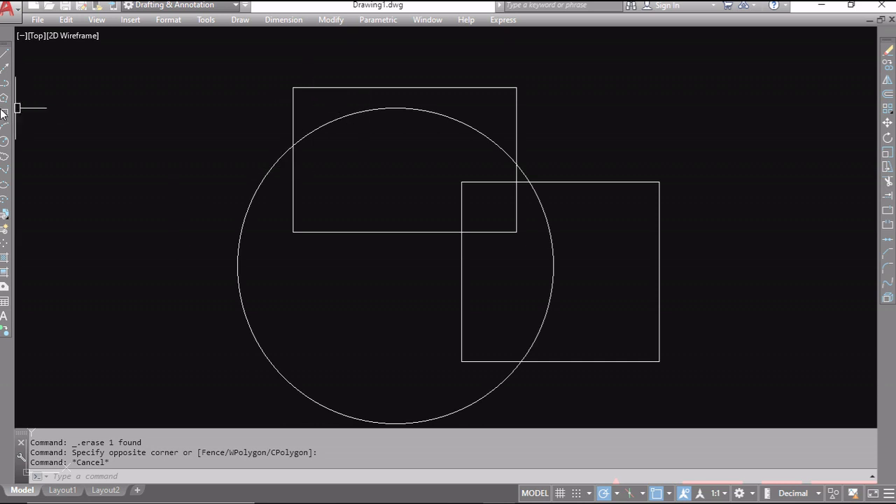
# - Select only the upper rectangle with a left-to-right window enclosing it and clear the selection
pyautogui.click(155, 42)
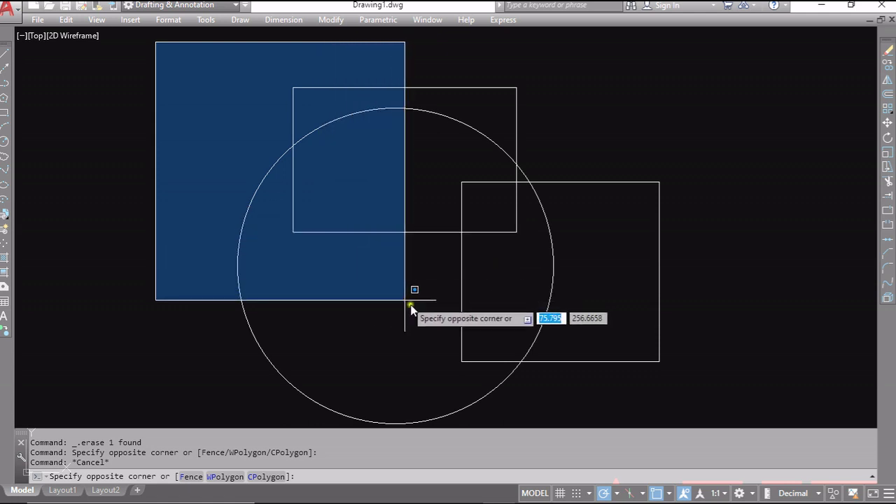
pyautogui.click(569, 280)
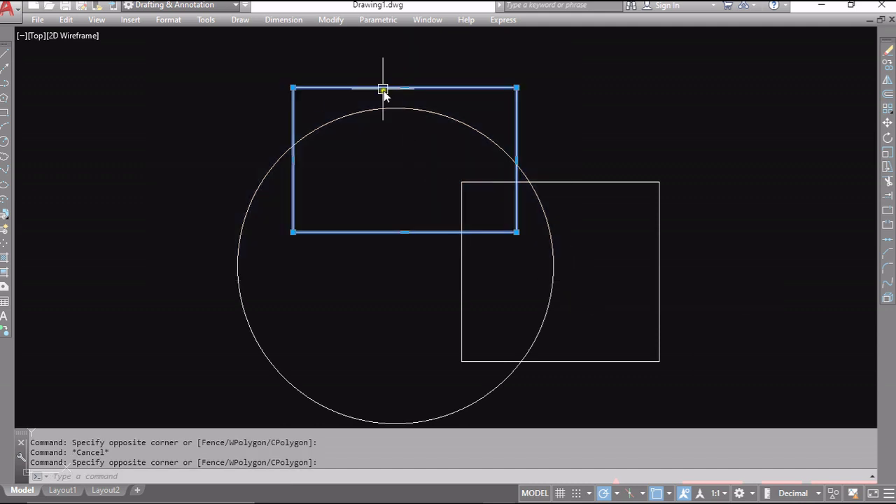
pyautogui.press('Escape')
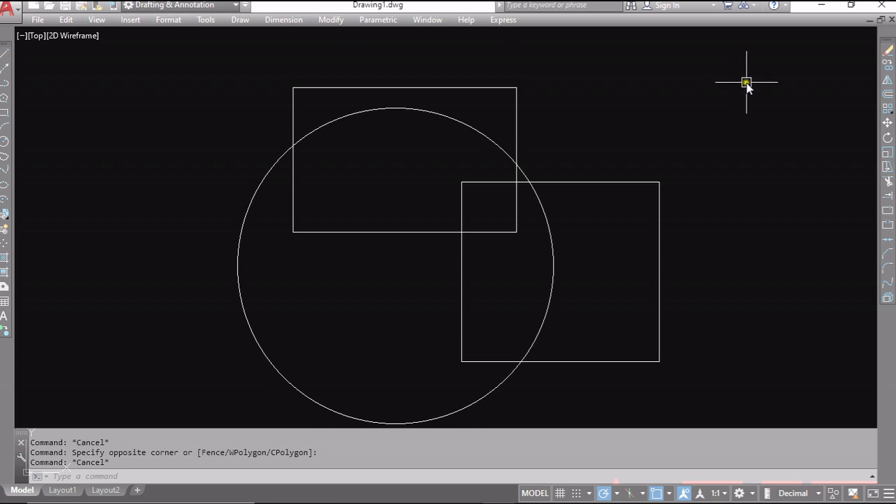
# - Select all three shapes with a crossing selection over their overlapping upper-right portions and clear the selection
pyautogui.click(760, 50)
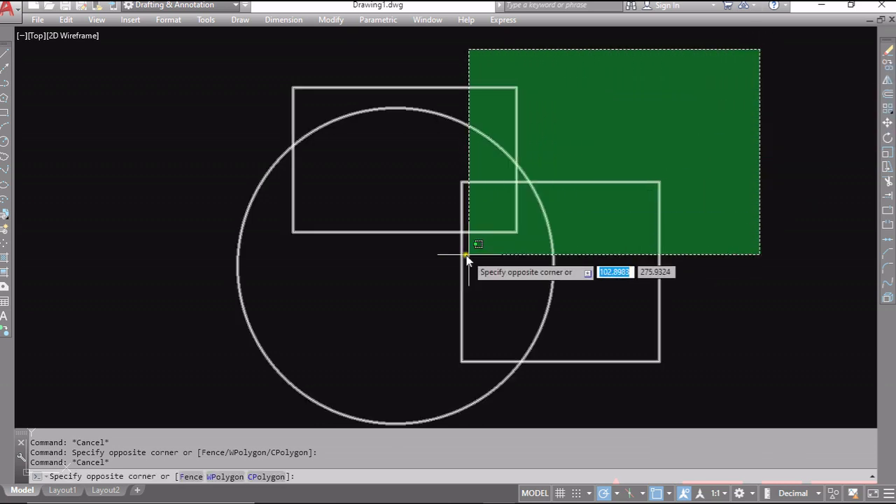
pyautogui.click(492, 227)
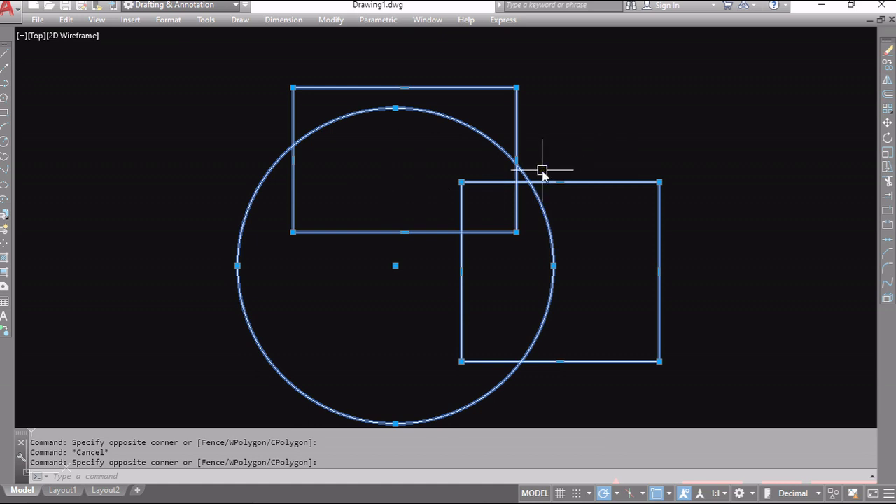
pyautogui.press('Escape')
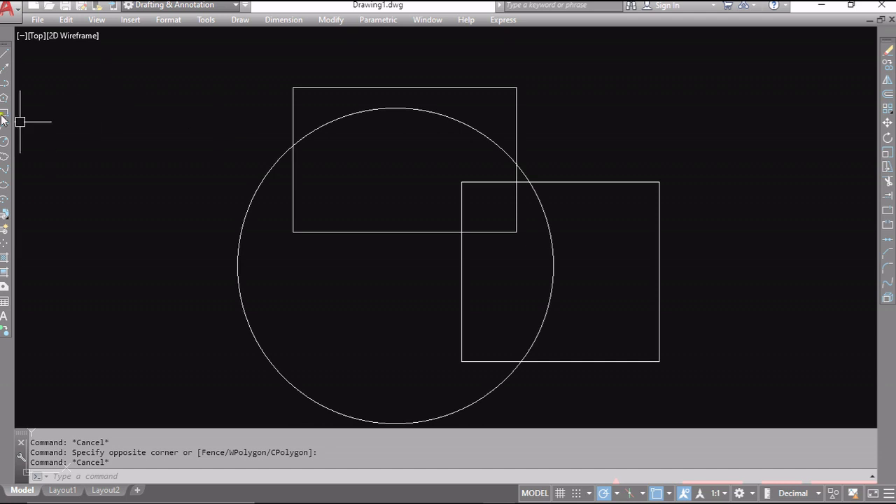
# - Draw a short line segment in the empty area to the upper left of the circle
pyautogui.click(4, 55)
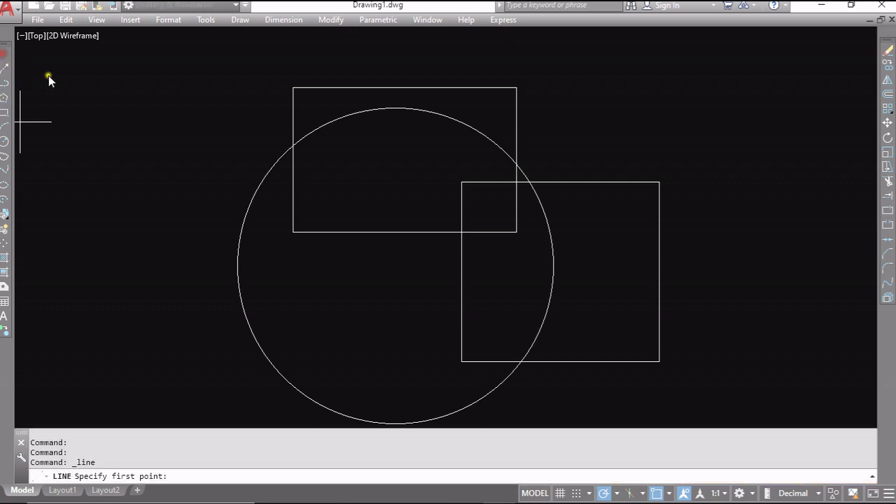
pyautogui.click(133, 101)
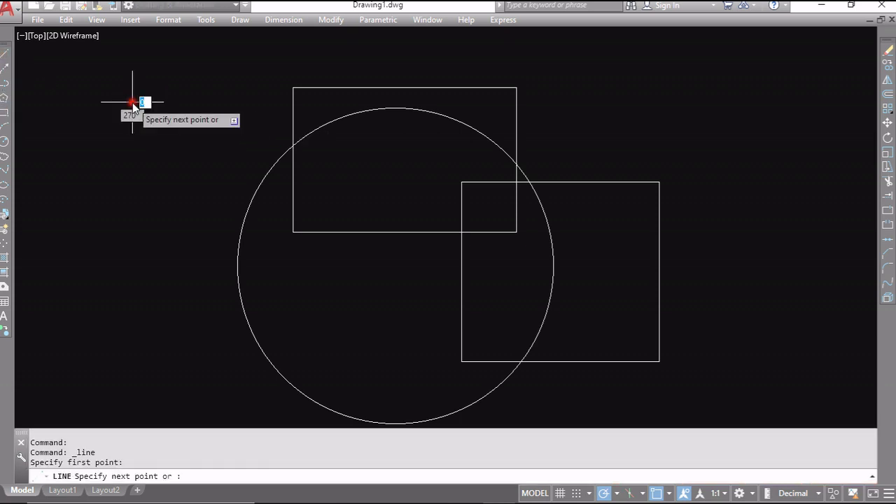
pyautogui.click(175, 87)
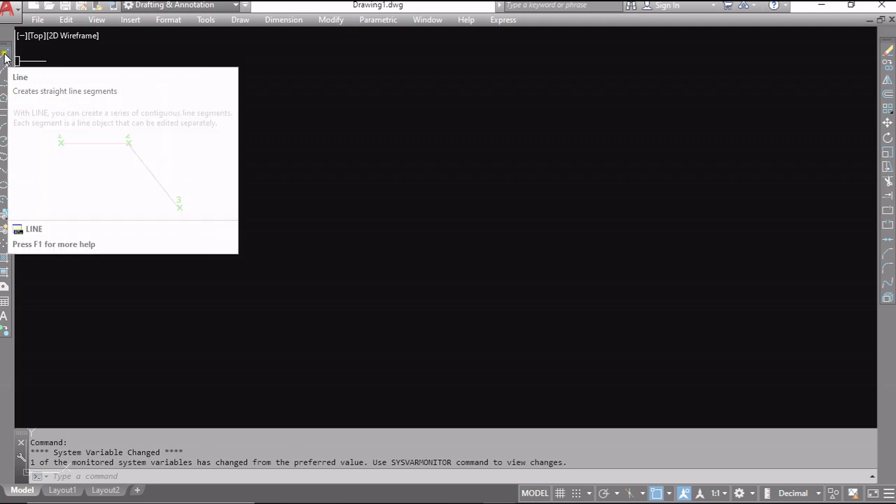
# - Draw a continuous chain of six freehand line segments that zigzags and crosses itself across the empty drawing area
pyautogui.click(4, 55)
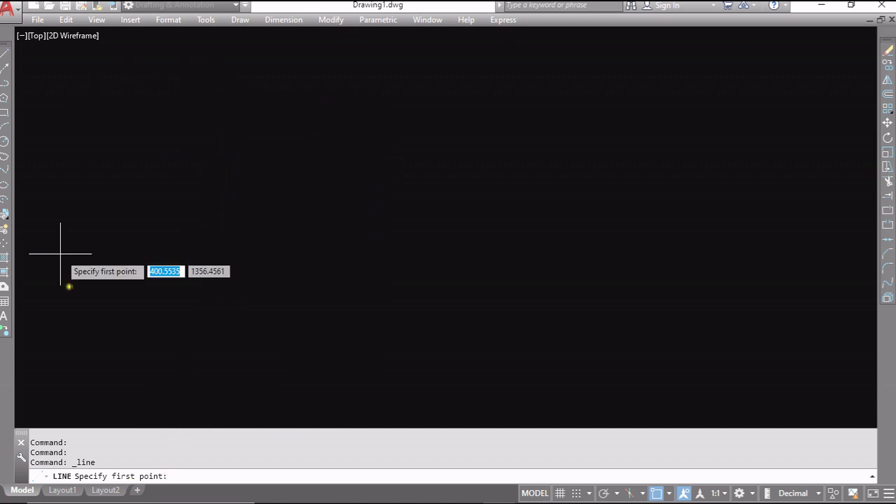
pyautogui.click(247, 160)
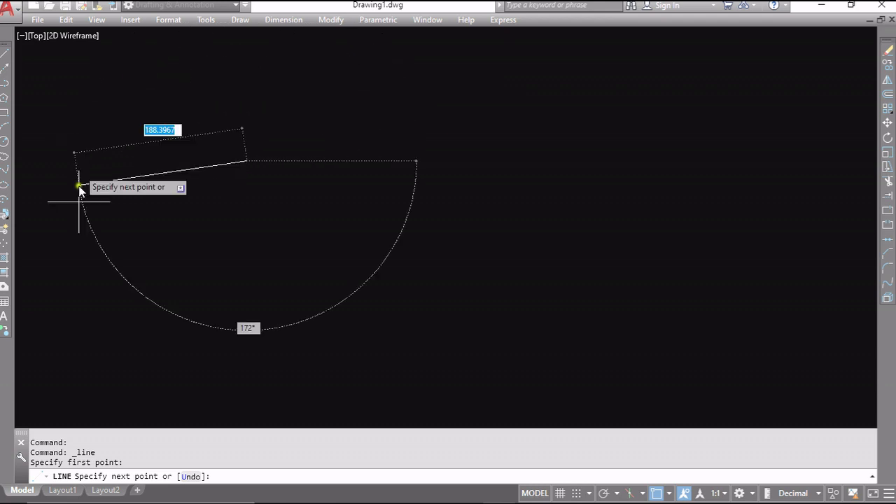
pyautogui.click(450, 163)
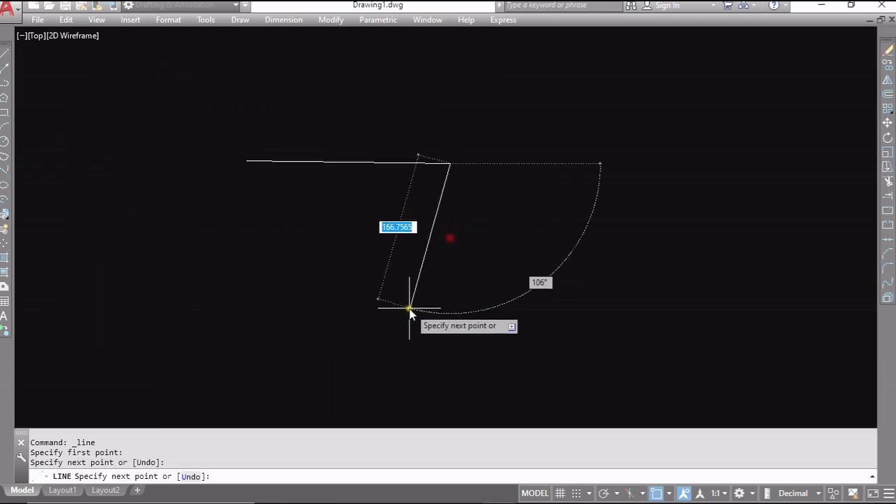
pyautogui.click(409, 308)
pyautogui.click(323, 56)
pyautogui.click(614, 143)
pyautogui.click(363, 334)
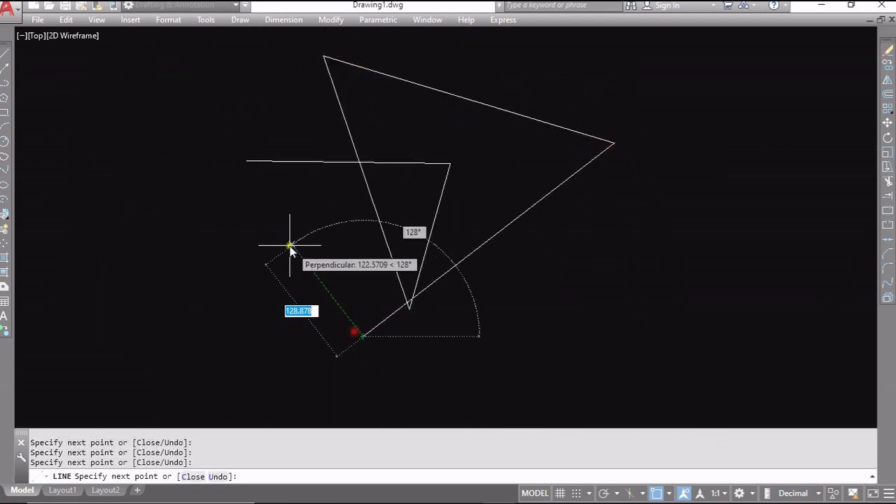
pyautogui.click(291, 244)
pyautogui.press('Escape')
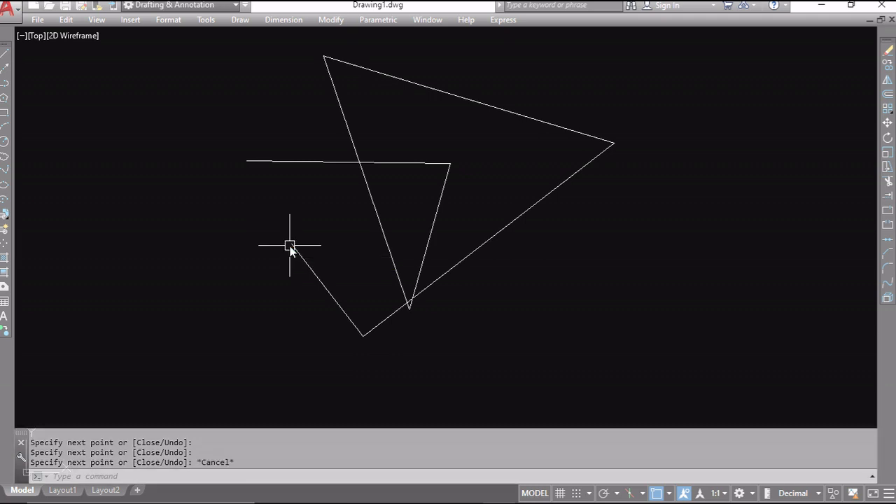
# - Select all six zigzag line segments with a right-to-left crossing selection and erase them
pyautogui.click(517, 116)
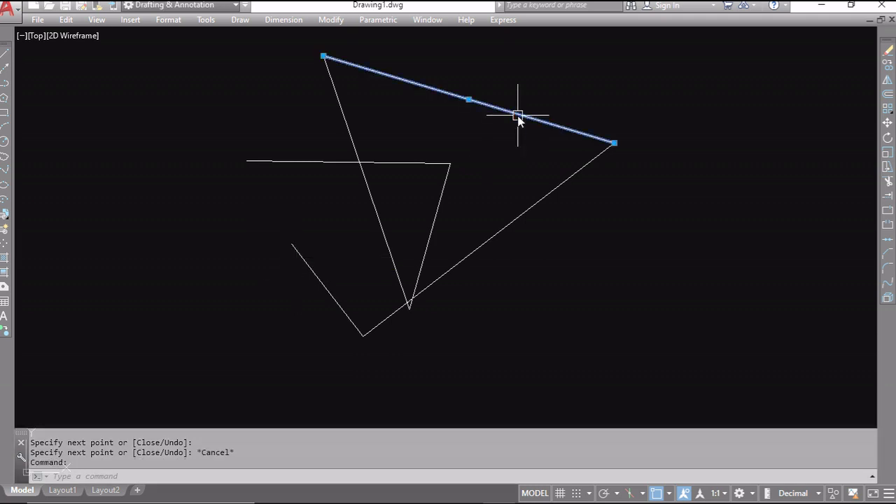
pyautogui.click(638, 60)
pyautogui.click(86, 341)
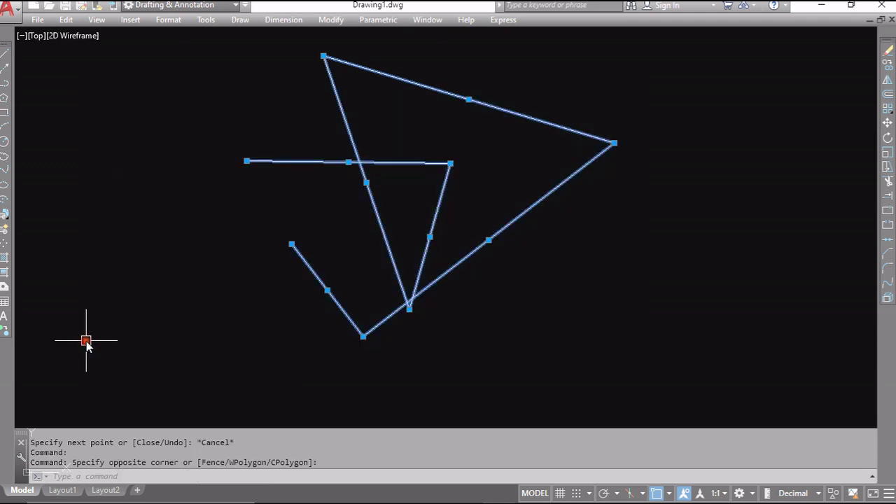
pyautogui.press('Delete')
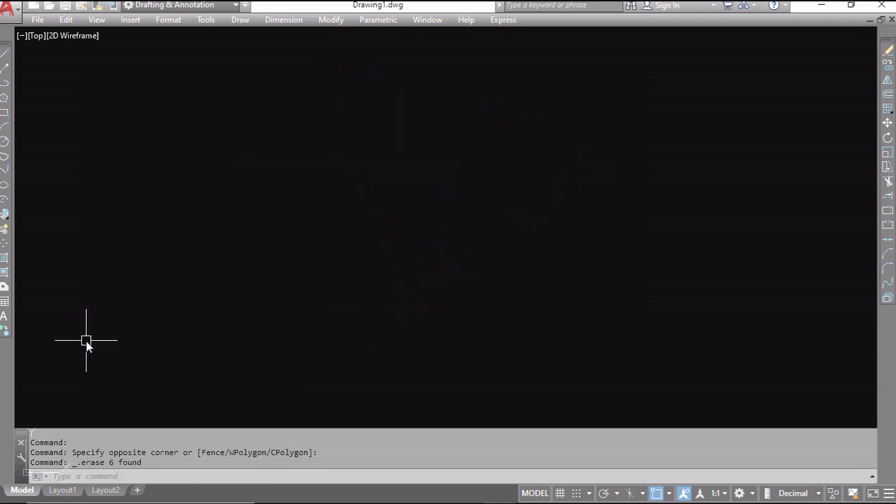
# - Draw three connected line segments of 100, 200 and 3000 units, heading up to the right, down to the right, and left
pyautogui.click(4, 56)
pyautogui.click(187, 150)
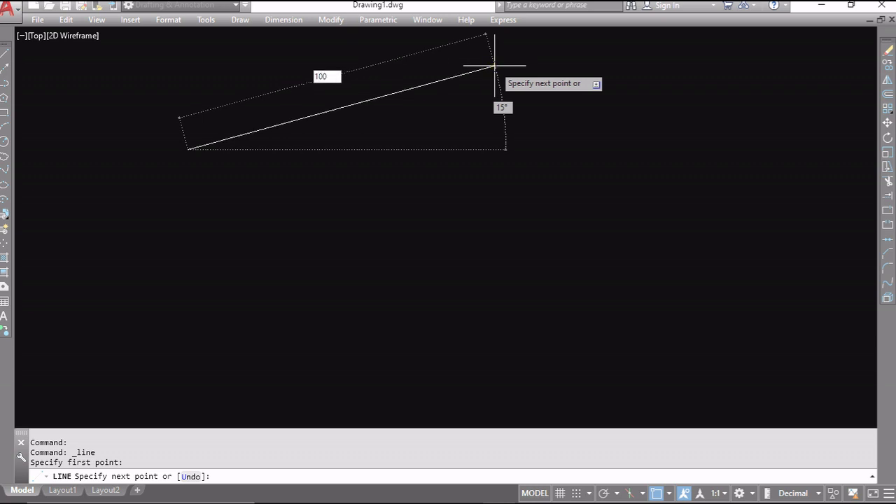
pyautogui.press('Return')
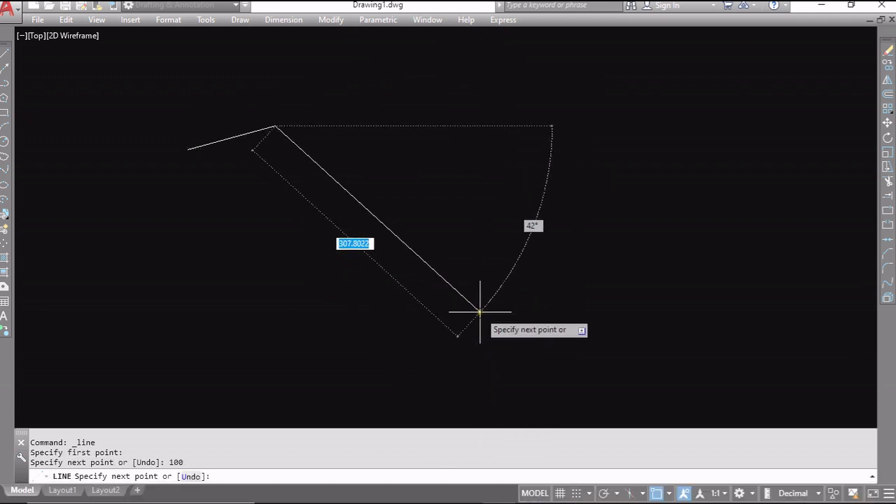
pyautogui.press('Return')
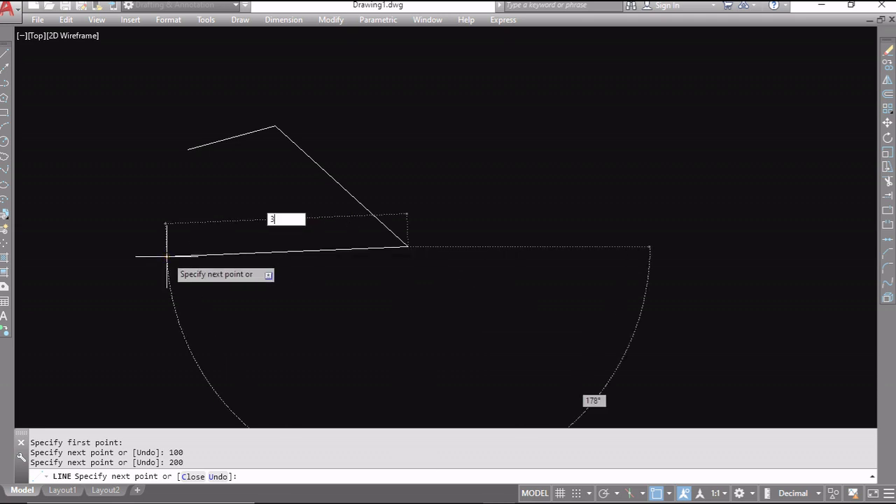
pyautogui.press('Return')
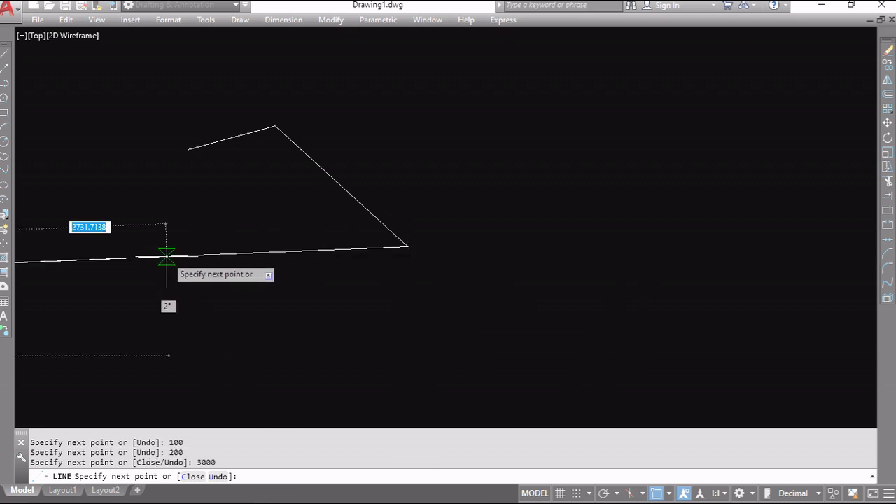
pyautogui.press('Escape')
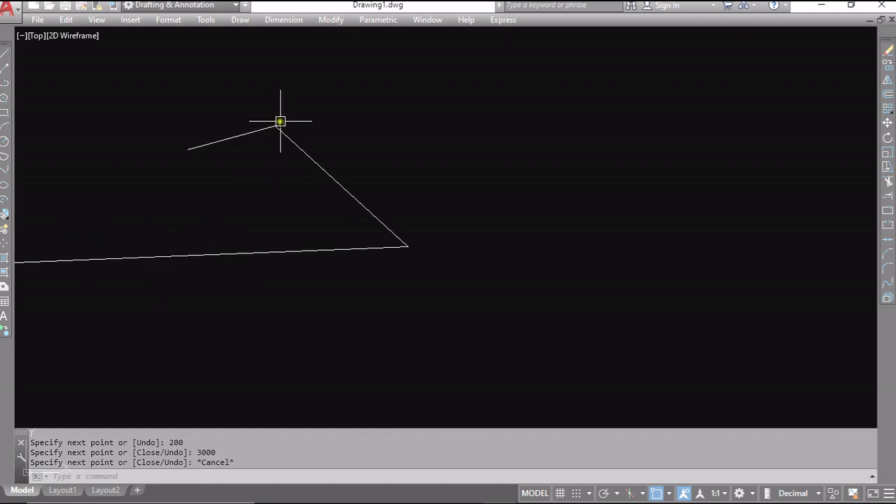
# - Select the three connected line segments with a crossing selection and erase them
pyautogui.click(279, 119)
pyautogui.click(208, 285)
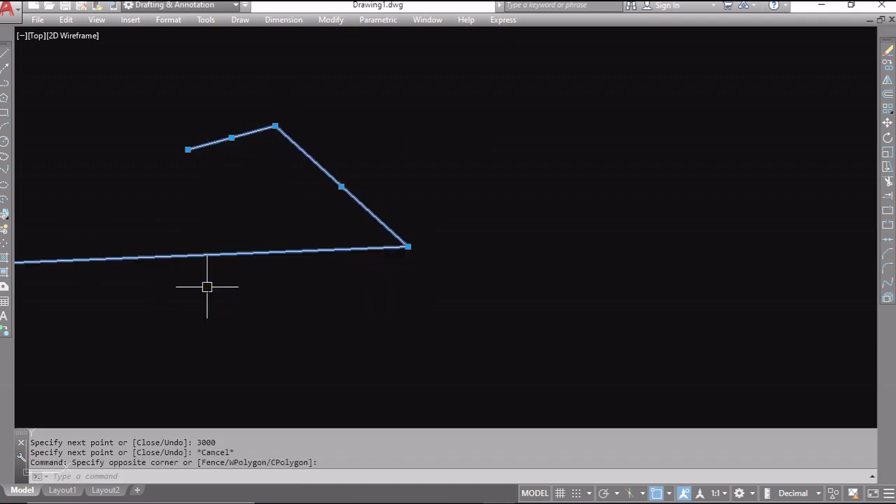
pyautogui.press('Delete')
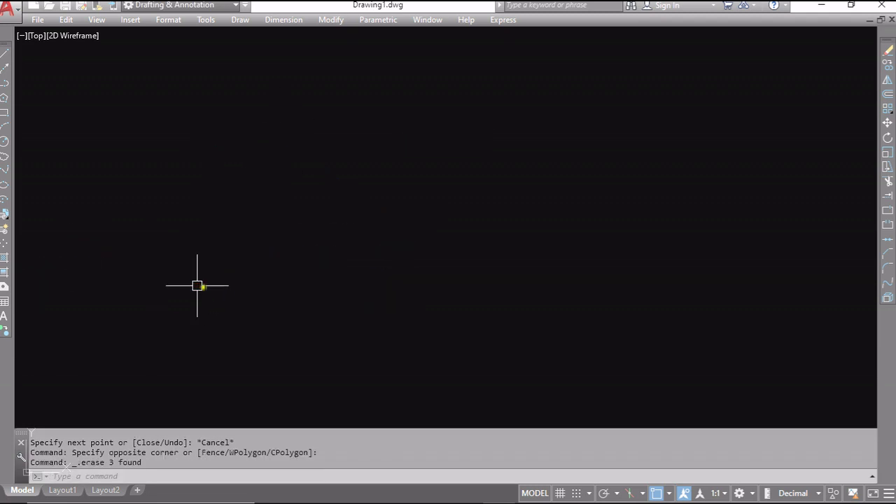
# - Start a line in the upper part of the drawing, turn Ortho on, and draw a horizontal segment 100 units to the right
pyautogui.click(3, 55)
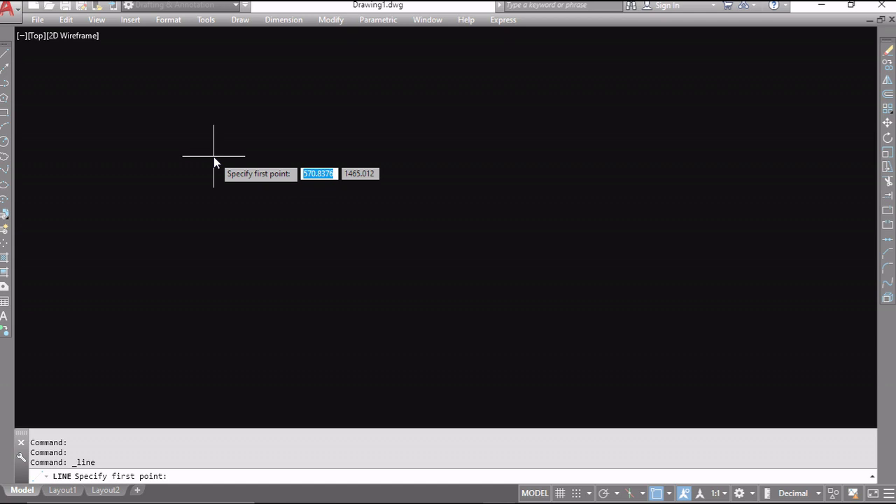
pyautogui.click(213, 157)
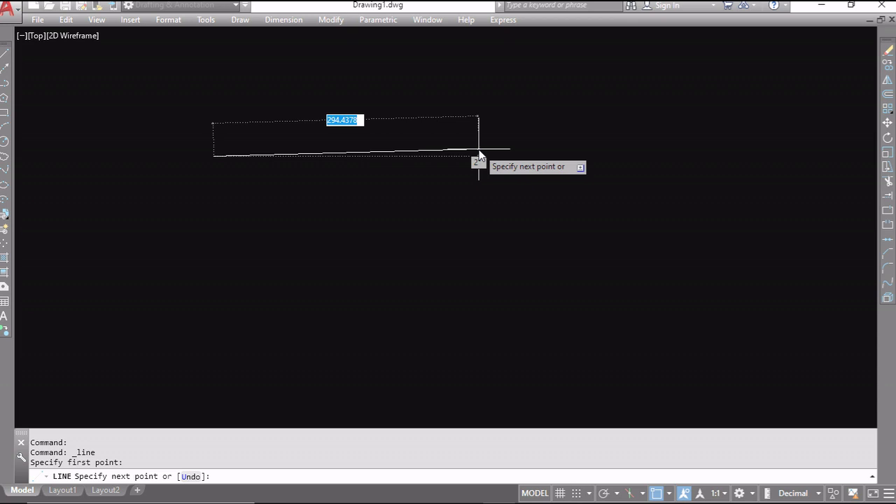
pyautogui.press('F8')
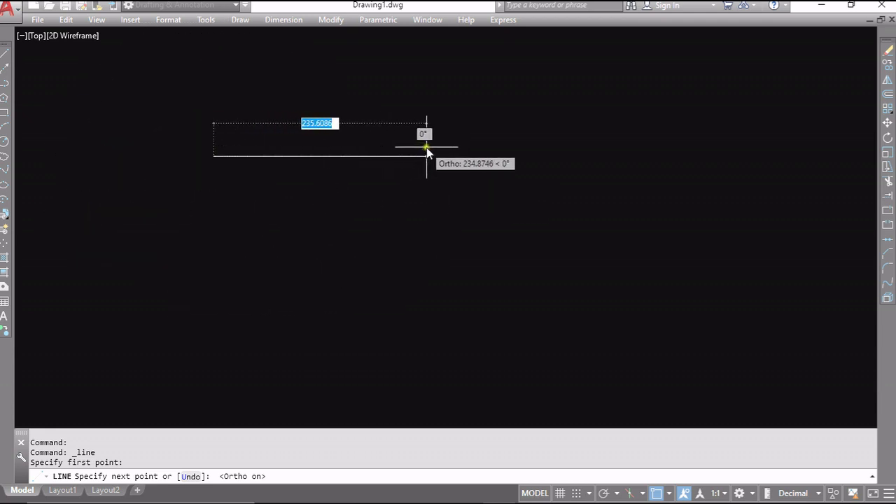
pyautogui.write('100')
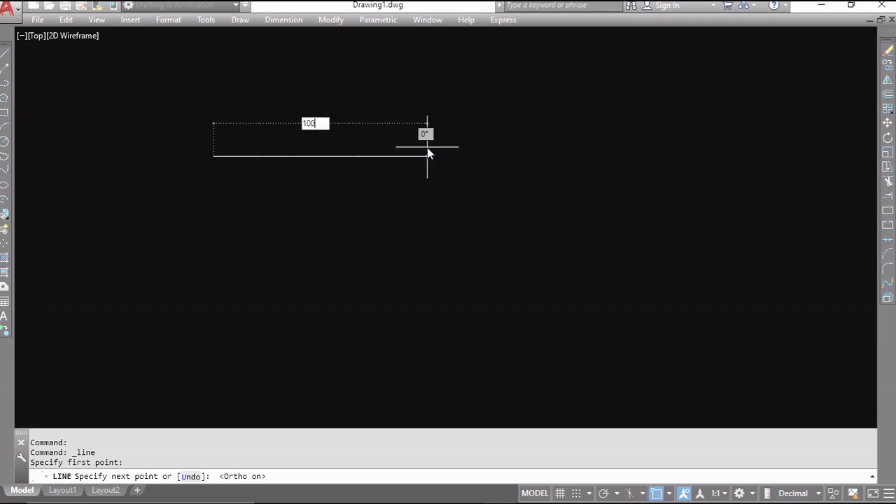
pyautogui.press('Return')
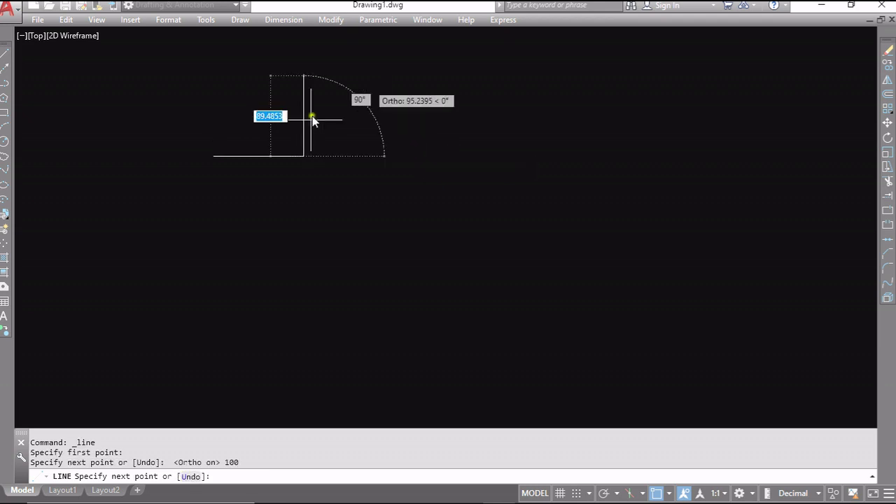
# - Continue the line 100 units straight down and 100 units left to form the square's right and bottom sides
pyautogui.scroll(4, 294, 153)
pyautogui.moveTo(292, 153); pyautogui.dragTo(363, 215, button='middle')
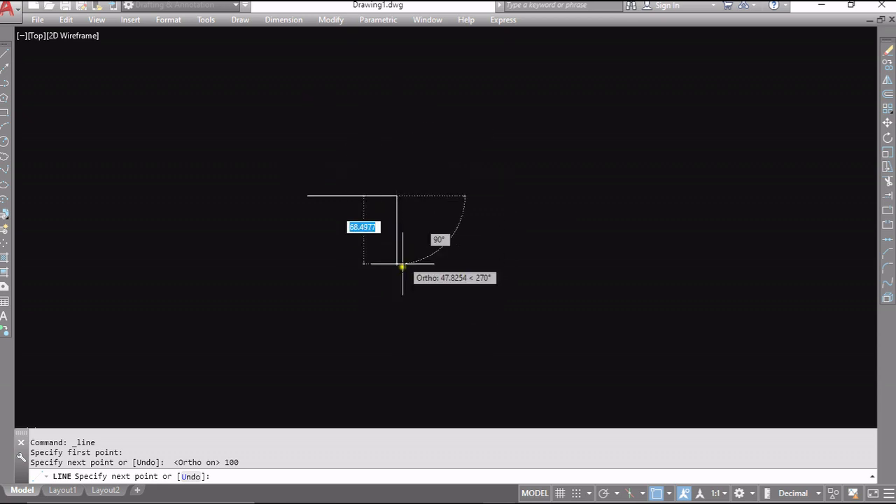
pyautogui.write('10')
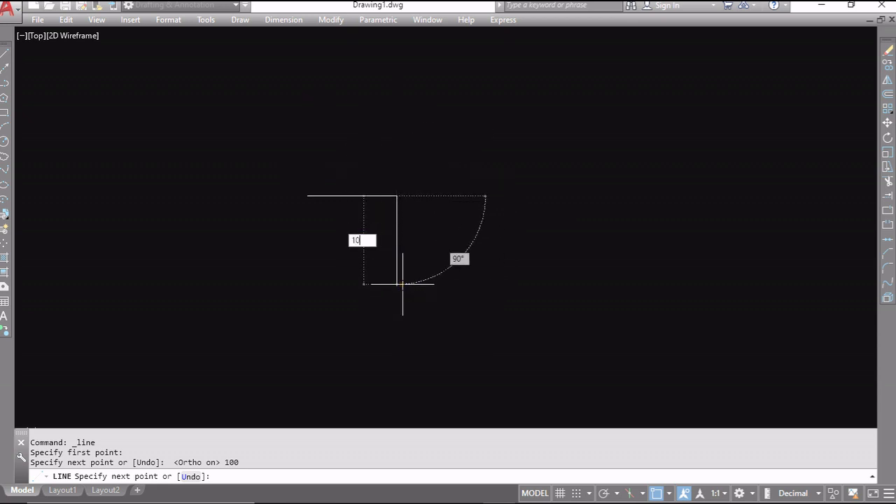
pyautogui.write('0')
pyautogui.press('Return')
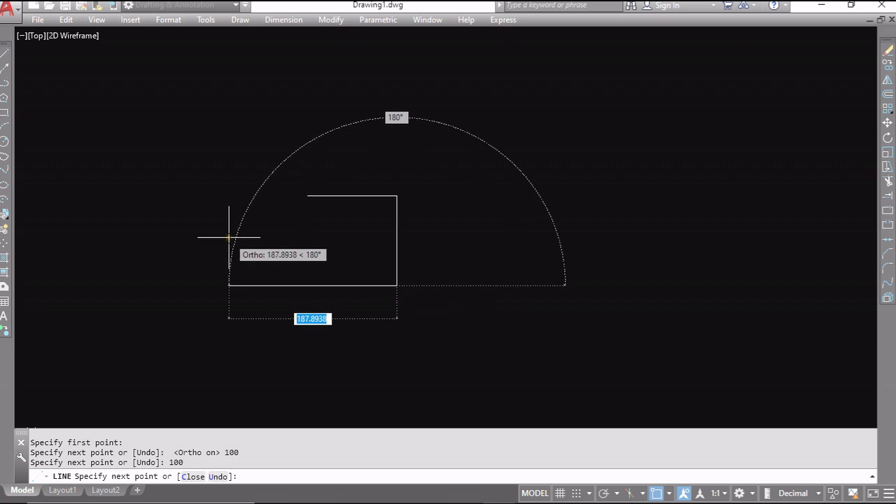
pyautogui.write('100')
pyautogui.press('Return')
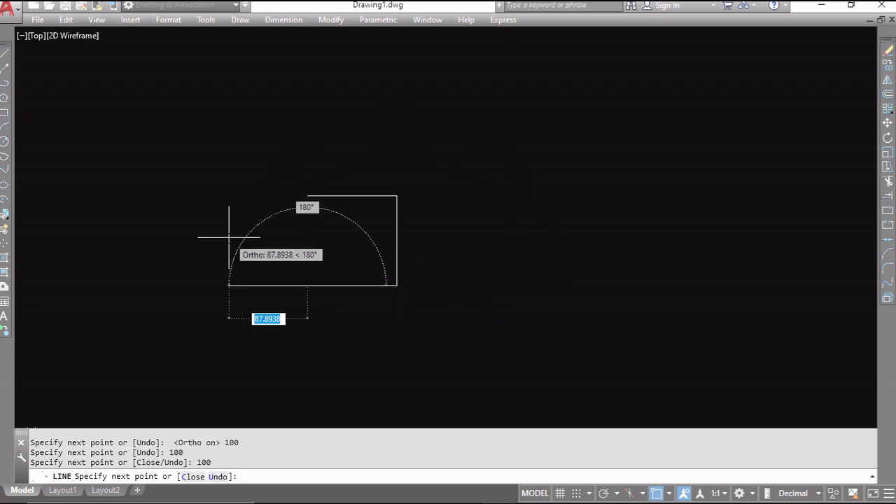
# - Close the square with a 100-unit segment upward, extend a vertical segment above its upper-left corner, and end the line
pyautogui.write('10')
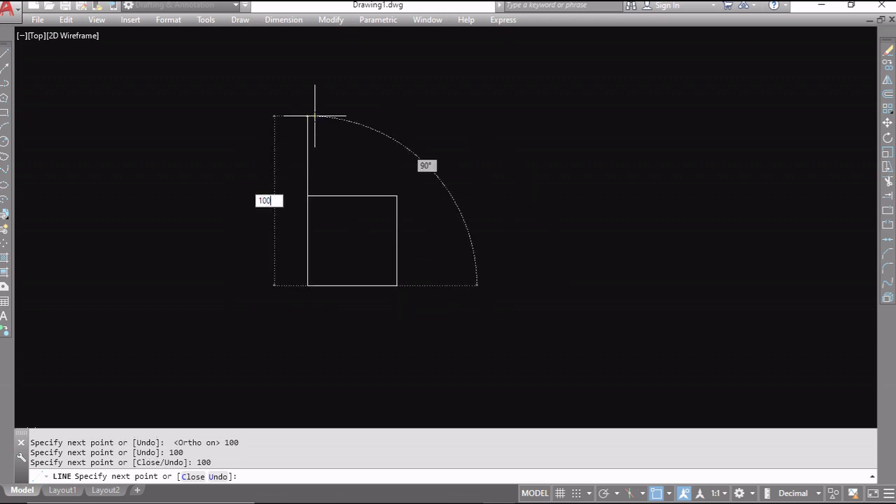
pyautogui.write('0')
pyautogui.press('Return')
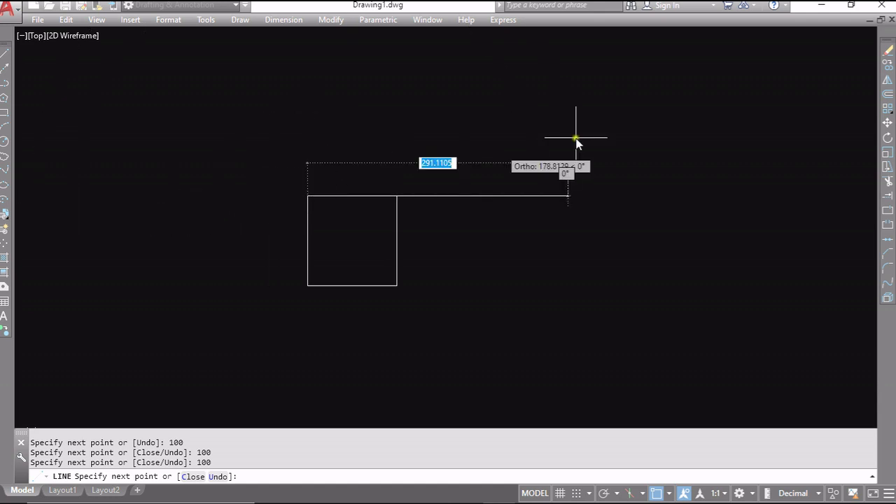
pyautogui.click(241, 52)
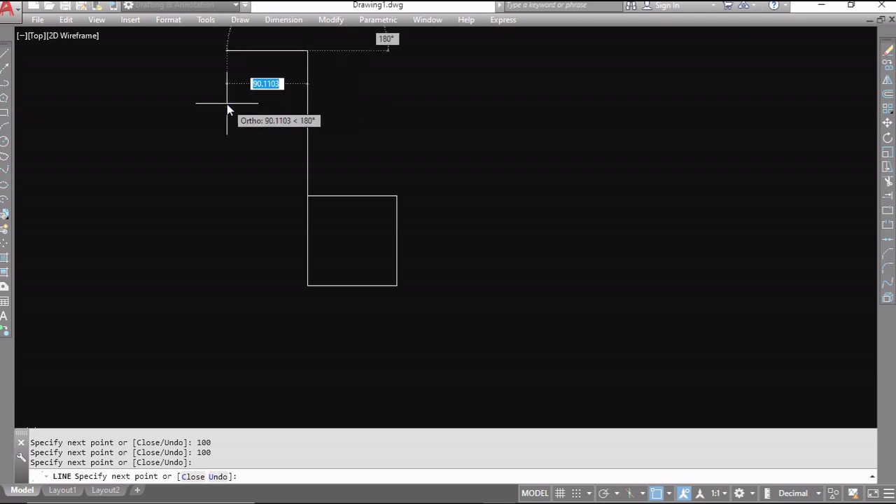
pyautogui.press('Escape')
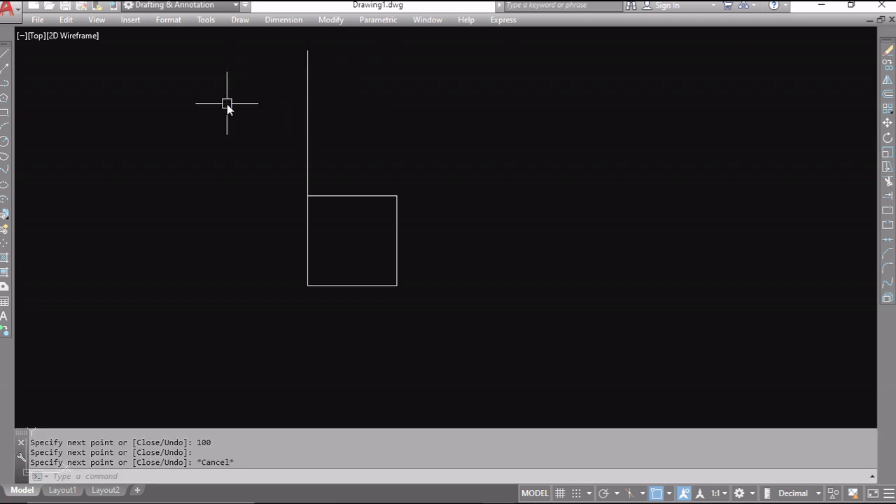
# - Select the vertical line and the square's four sides individually and erase them
pyautogui.click(308, 112)
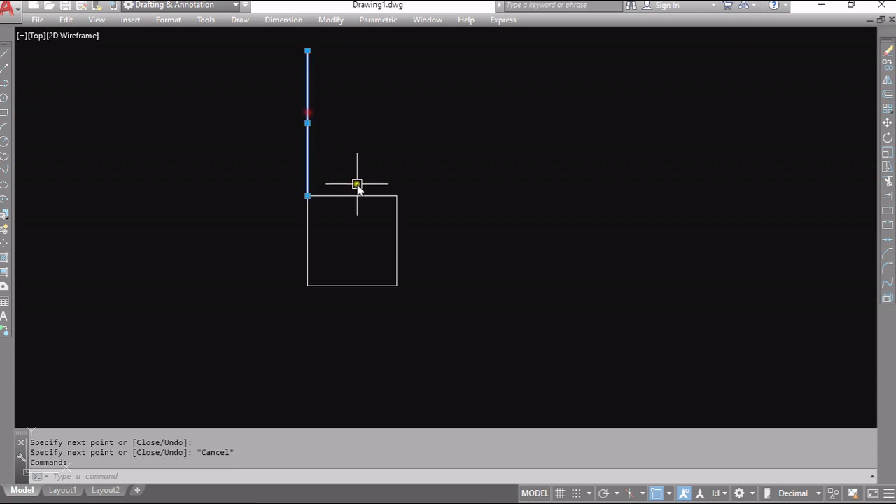
pyautogui.click(357, 196)
pyautogui.click(397, 231)
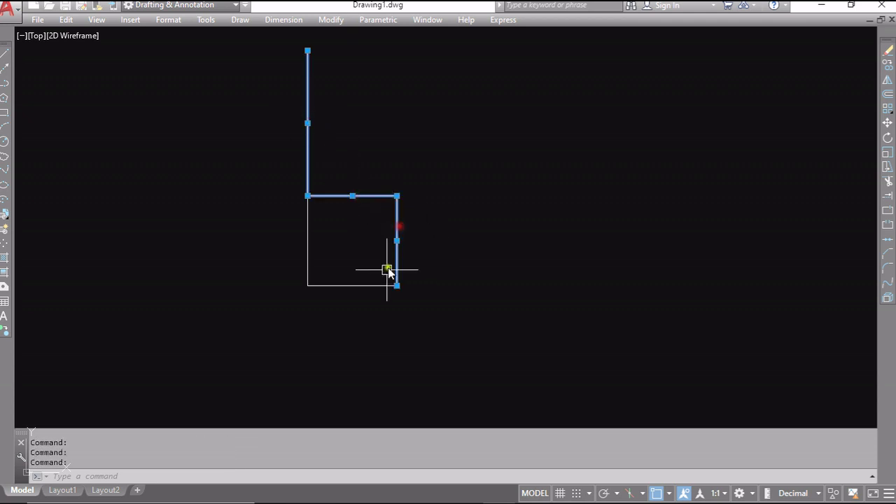
pyautogui.click(352, 288)
pyautogui.click(306, 227)
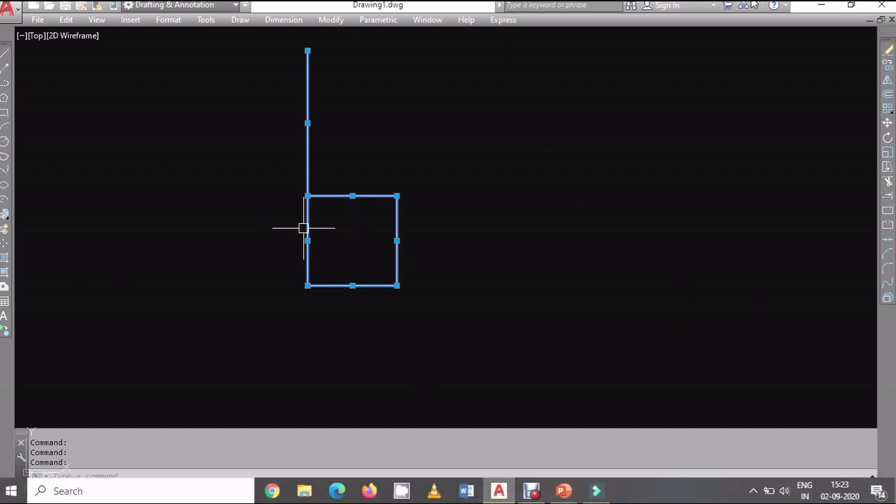
pyautogui.press('Delete')
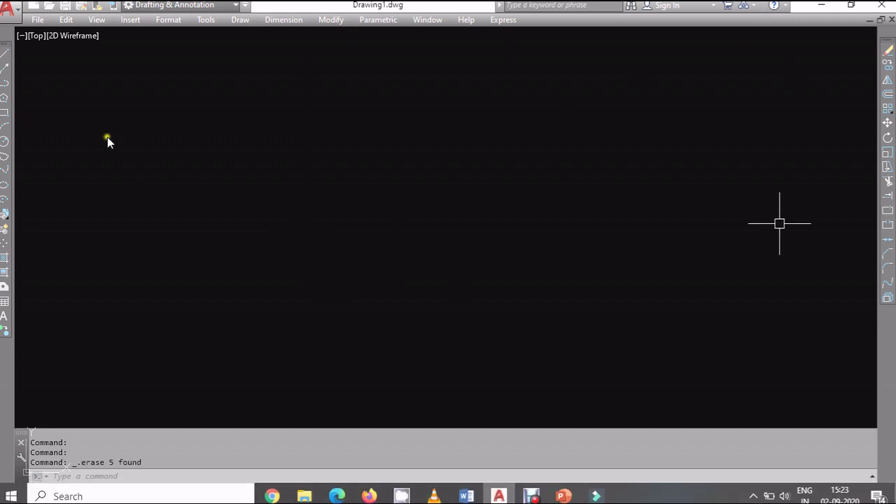
# - Draw a line from the upper left of the drawing 100 units straight down and 200 units right, and end it
pyautogui.click(5, 56)
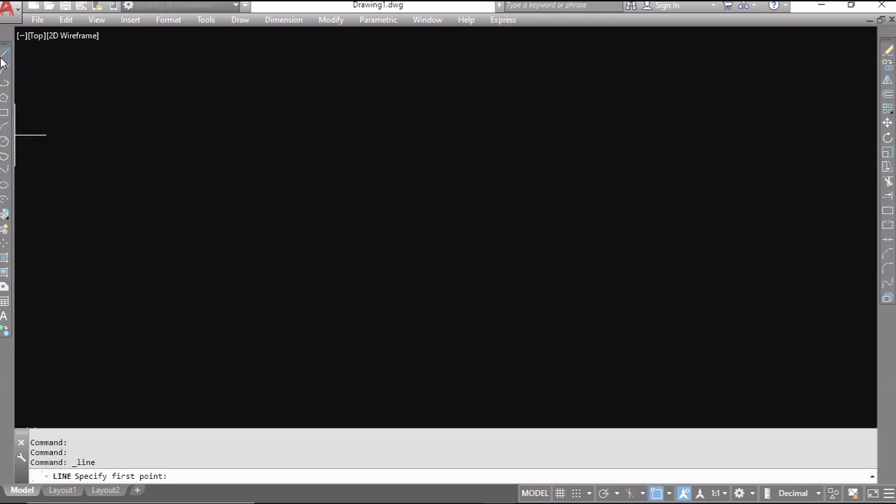
pyautogui.click(184, 127)
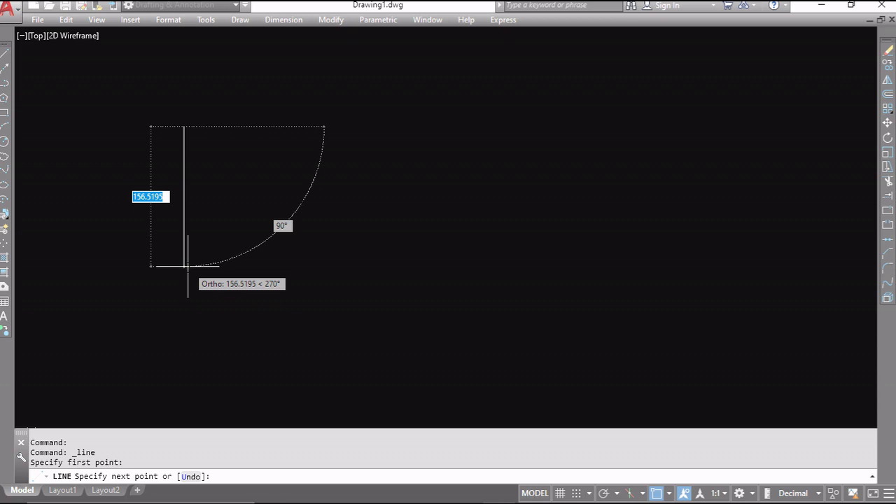
pyautogui.write('100')
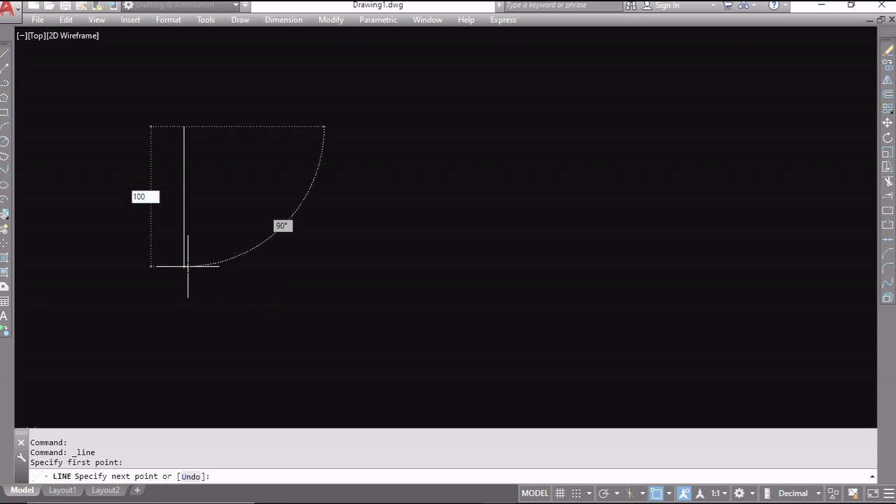
pyautogui.press('Return')
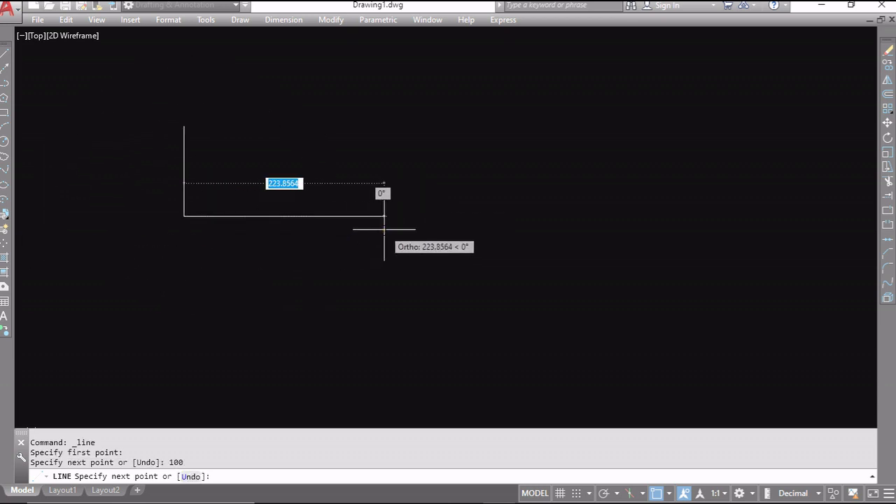
pyautogui.write('200')
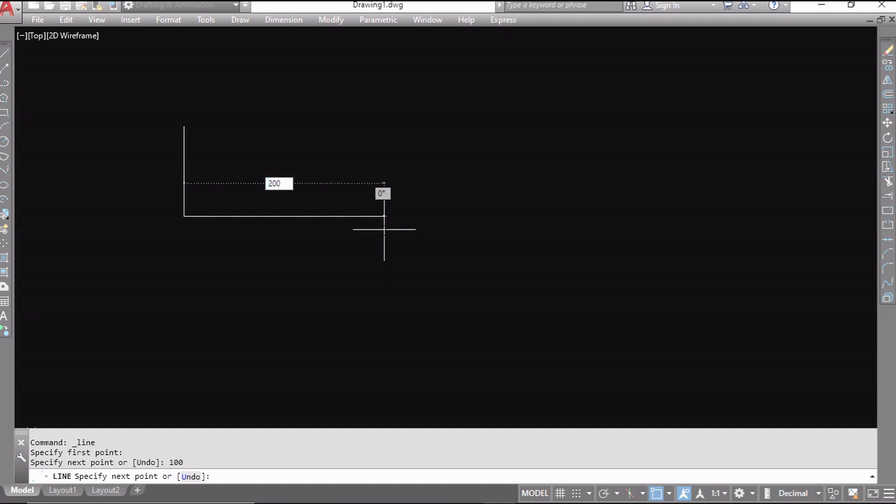
pyautogui.press('Return')
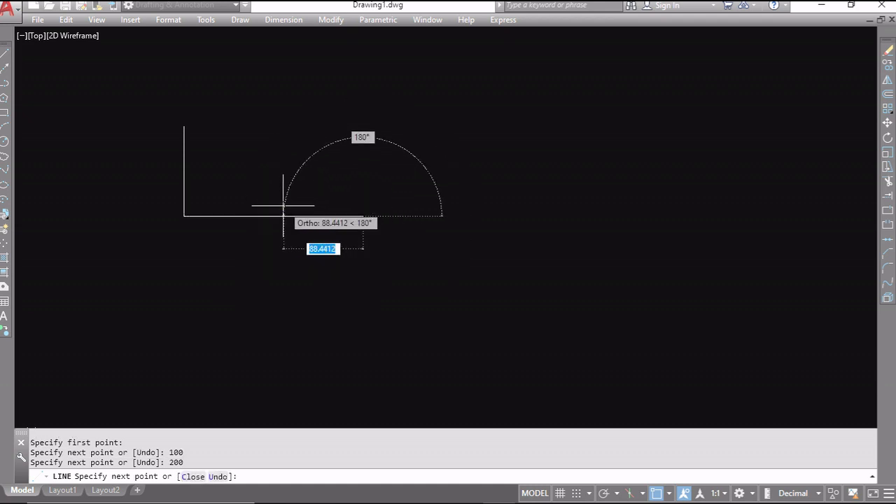
pyautogui.press('Escape')
# - Select the horizontal and vertical lines individually and erase them
pyautogui.click(233, 216)
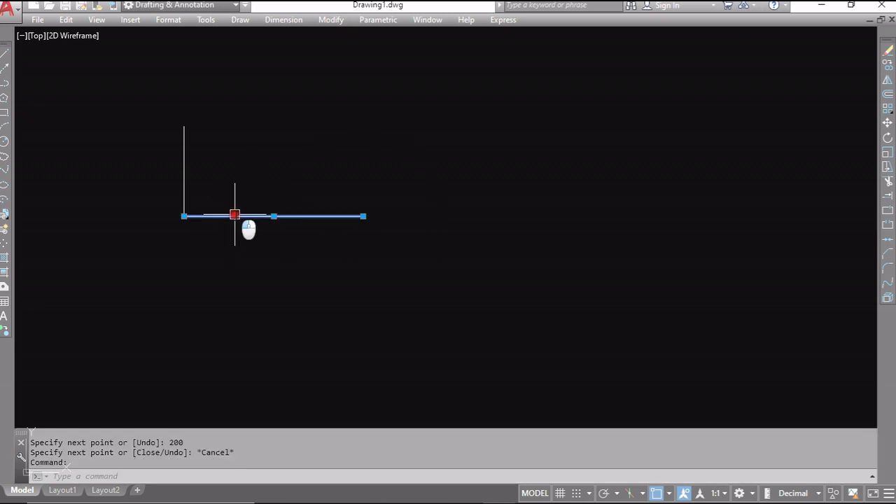
pyautogui.click(183, 155)
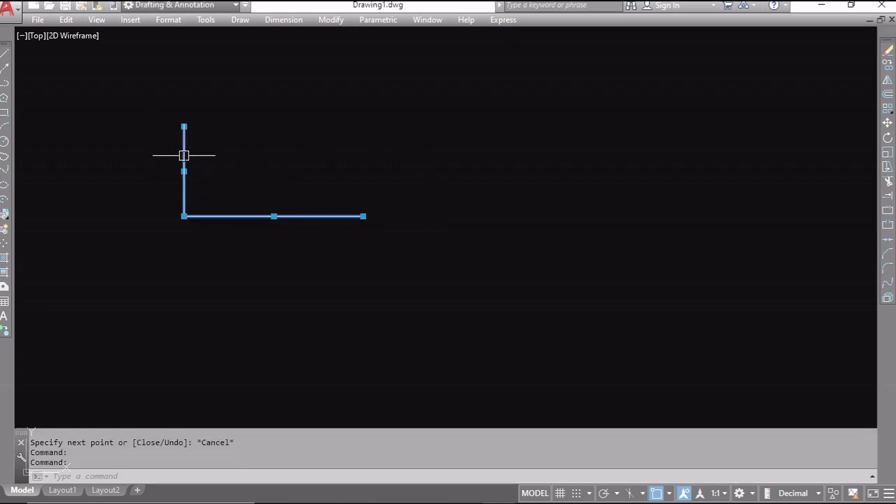
pyautogui.press('Delete')
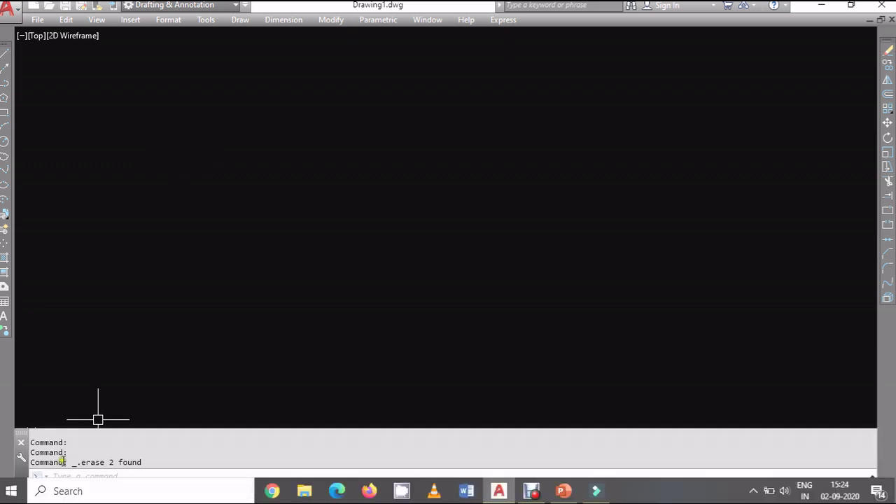
# - Start a line with the L command alias and pick freehand Ortho segments right, down, left and up, outlining a small inner rectangle
pyautogui.click(98, 475)
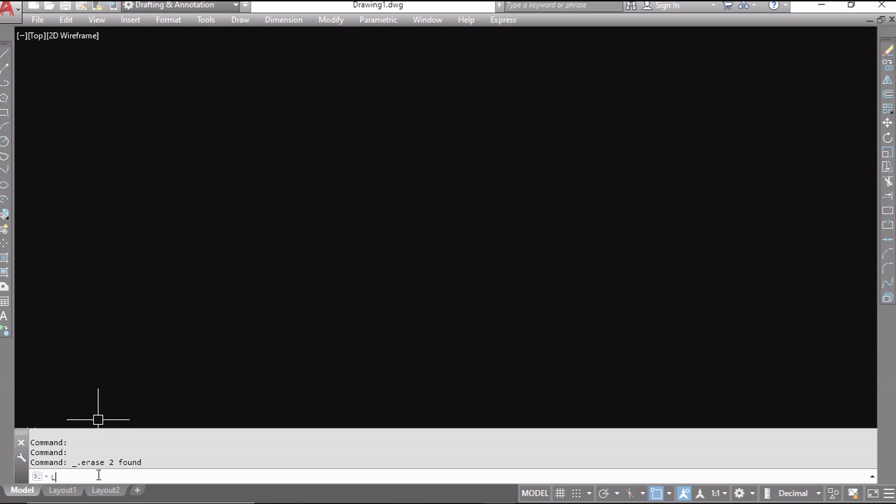
pyautogui.write('L')
pyautogui.press('Return')
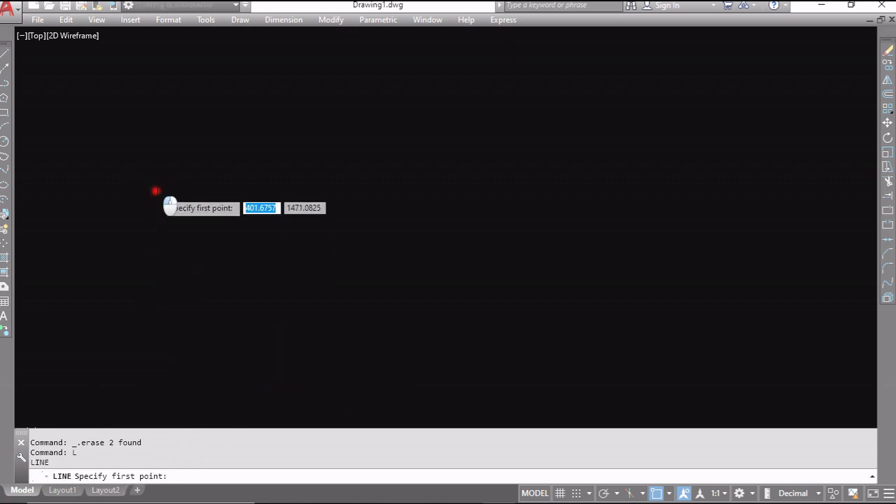
pyautogui.click(156, 190)
pyautogui.click(455, 199)
pyautogui.click(454, 304)
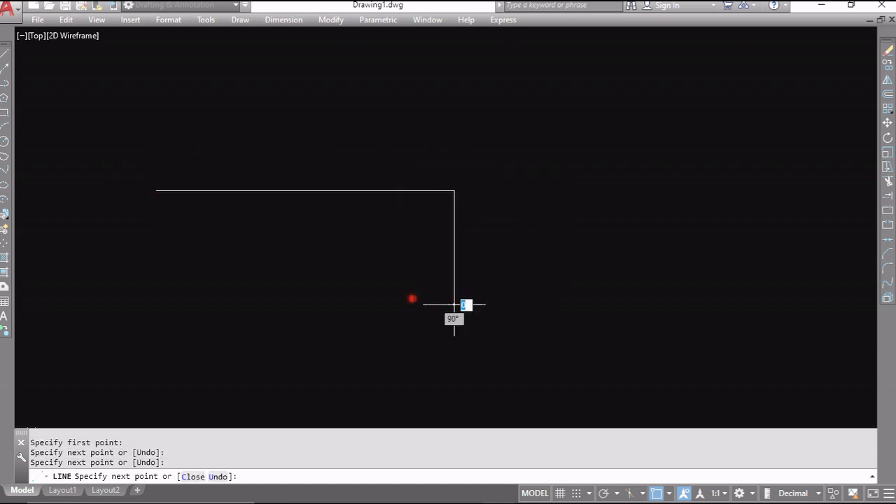
pyautogui.click(334, 305)
pyautogui.click(335, 130)
# - Continue the line around the inner rectangle with longer segments right, down, left, up, right and down, spiralling outward
pyautogui.moveTo(602, 130); pyautogui.dragTo(589, 377)
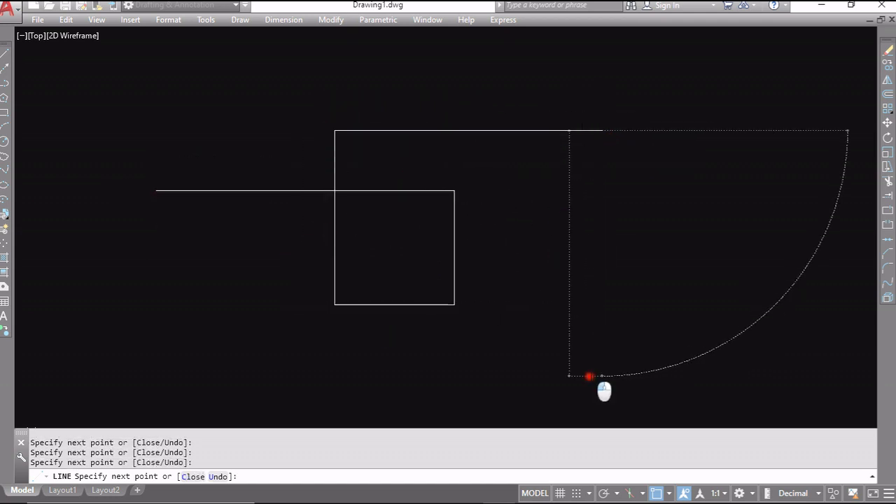
pyautogui.click(226, 376)
pyautogui.click(227, 108)
pyautogui.click(631, 108)
pyautogui.click(631, 330)
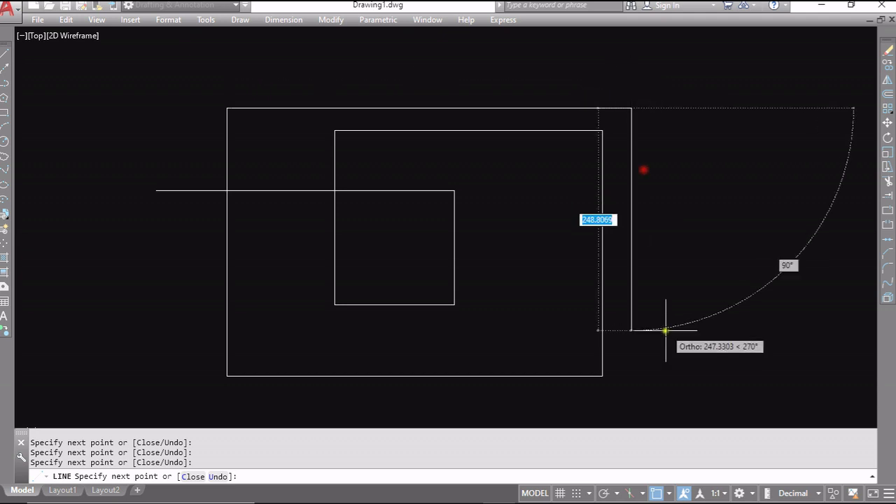
# - Extend the line beyond the spiral's right side with freehand Ortho segments forming a stepped U shape, and end the command
pyautogui.rightClick(530, 294)
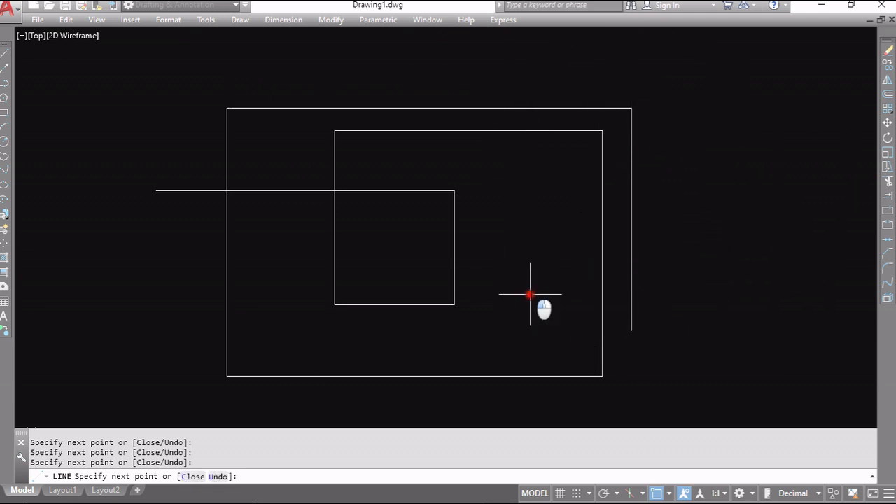
pyautogui.click(632, 293)
pyautogui.click(805, 293)
pyautogui.click(805, 121)
pyautogui.click(731, 121)
pyautogui.click(743, 250)
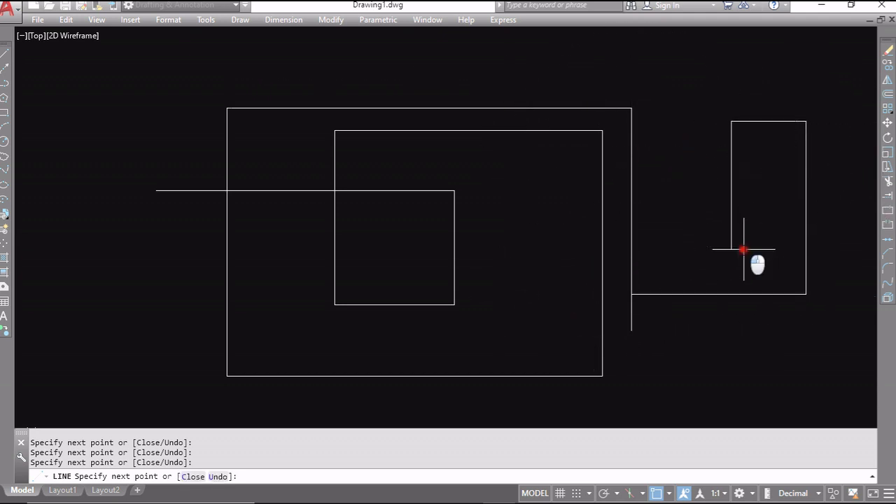
pyautogui.click(656, 241)
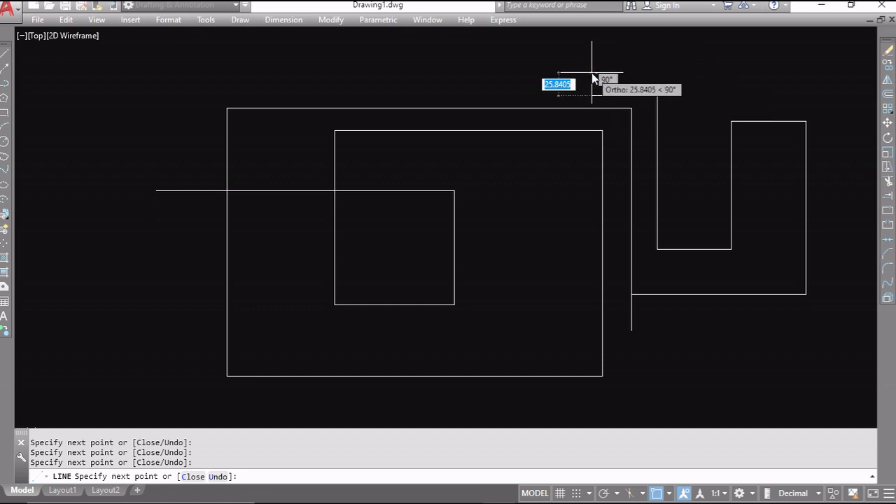
pyautogui.press('Escape')
# - Select all the spiral line segments with one crossing window and erase them
pyautogui.scroll(-6, 553, 73)
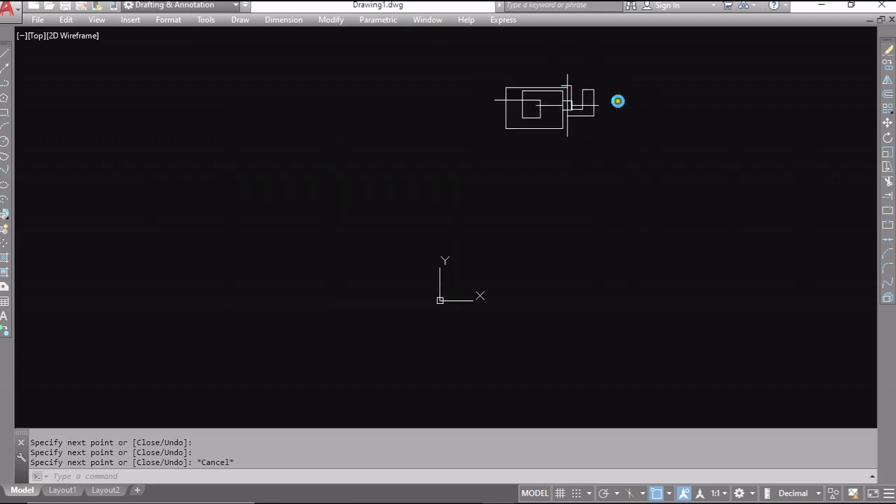
pyautogui.click(652, 63)
pyautogui.click(457, 154)
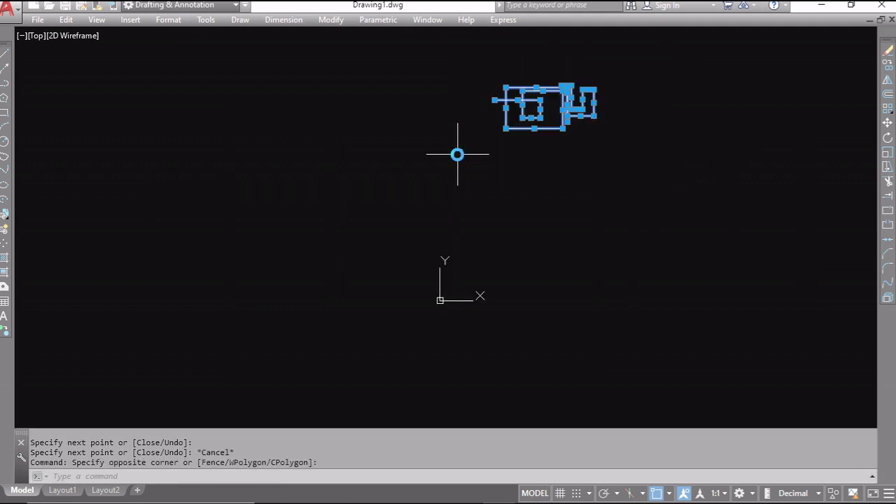
pyautogui.press('Delete')
# - Turn off the UCS icon's Origin display option so the icon no longer follows the drawing origin
pyautogui.moveTo(350, 145); pyautogui.dragTo(382, 270, button='middle')
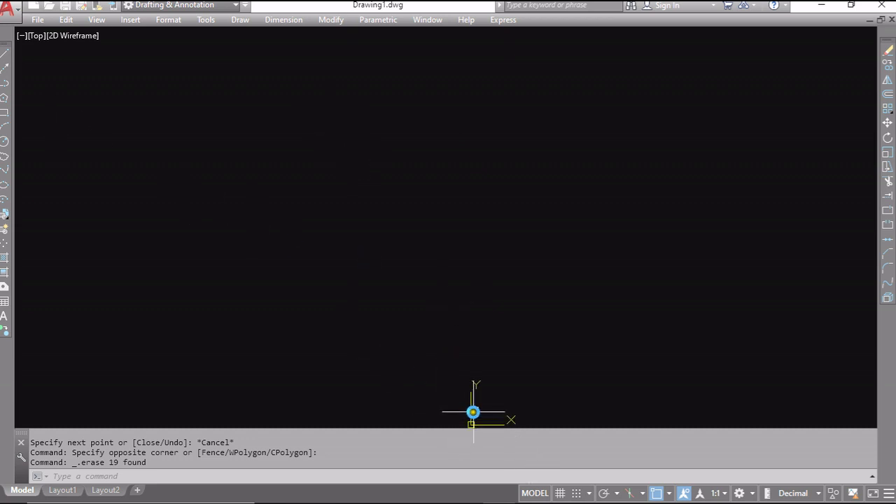
pyautogui.moveTo(472, 412)
pyautogui.mouseDown(button='middle')
pyautogui.moveTo(441, 334)
pyautogui.moveTo(231, 179)
pyautogui.moveTo(209, 240)
pyautogui.mouseUp(button='middle')
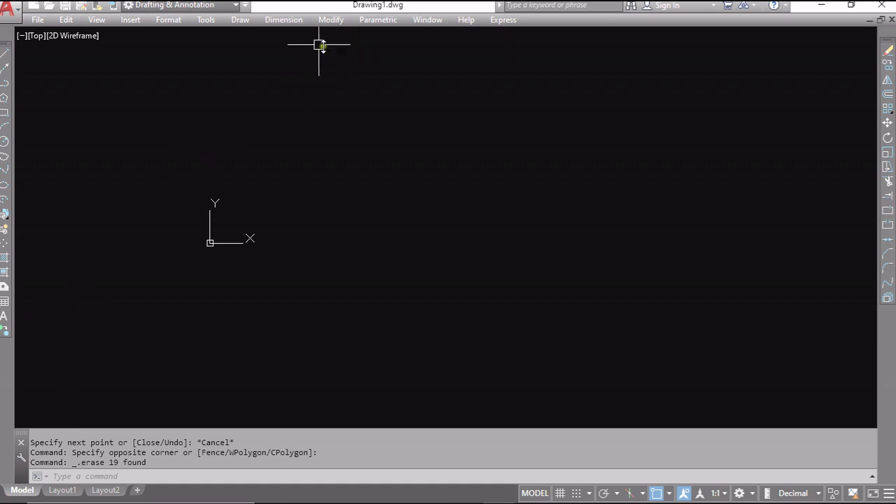
pyautogui.click(96, 20)
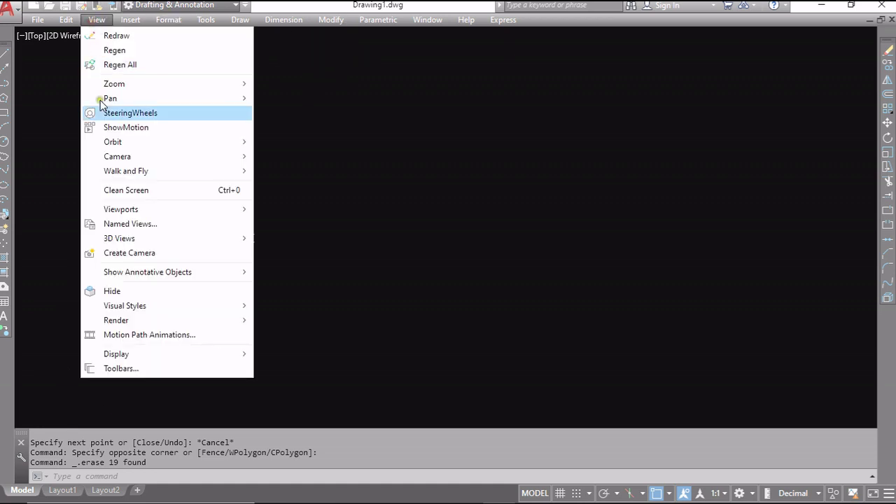
pyautogui.moveTo(131, 354)
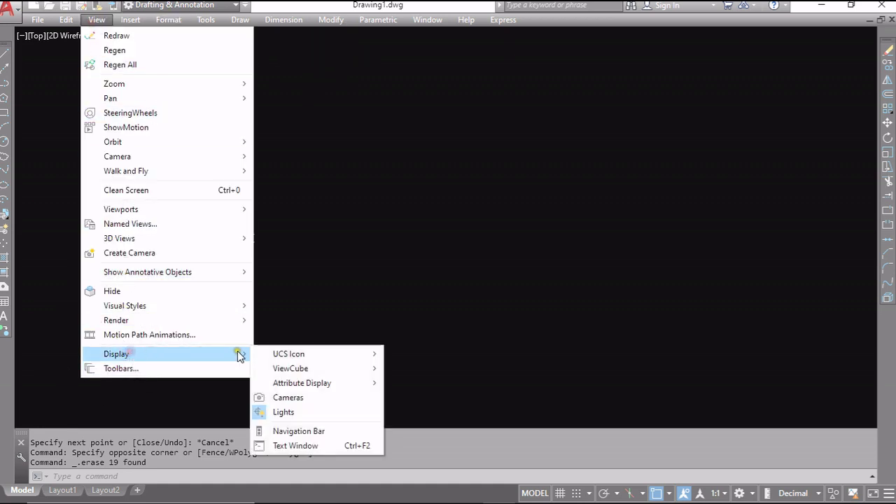
pyautogui.click(294, 355)
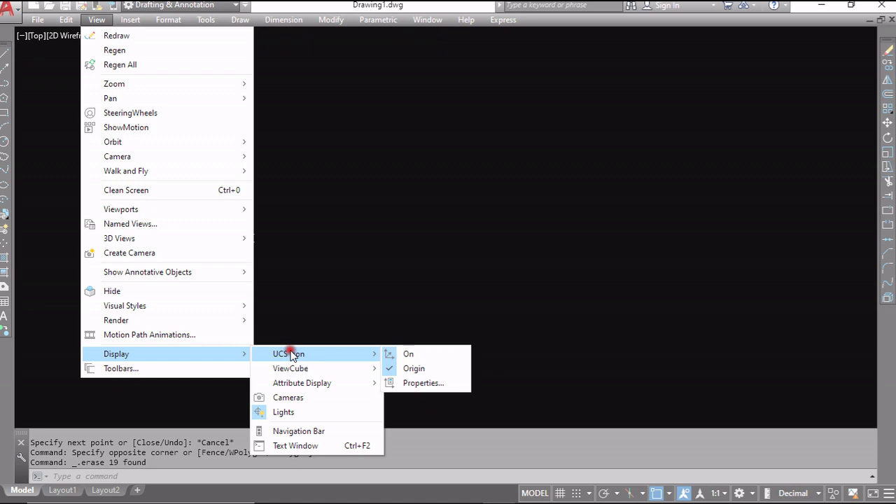
pyautogui.click(415, 369)
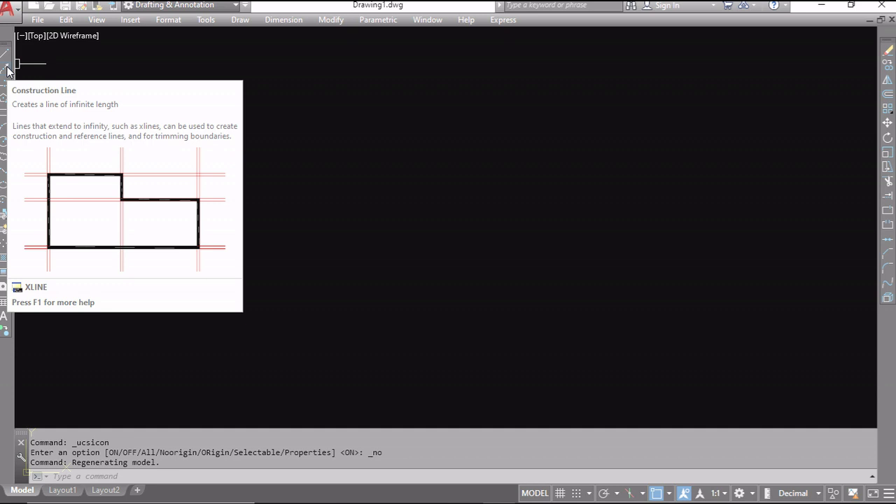
# - Draw a vertical and a horizontal construction line through one point near the middle of the drawing, and end the command
pyautogui.click(9, 70)
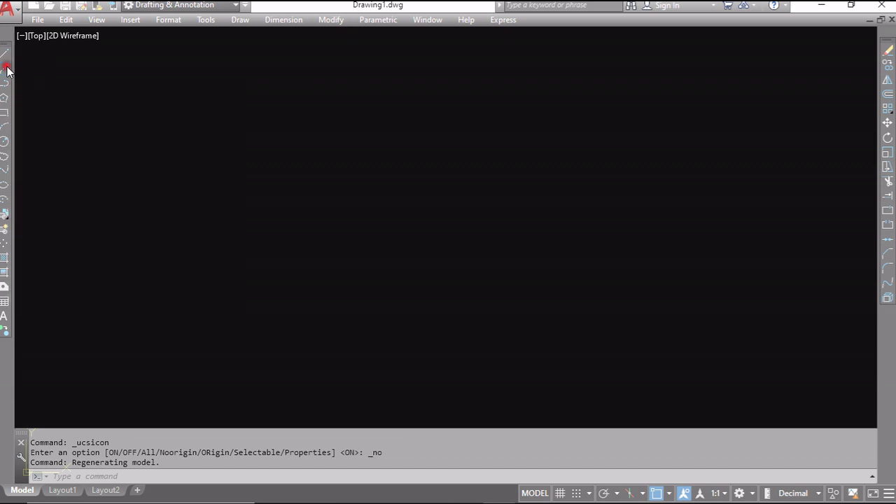
pyautogui.click(434, 173)
pyautogui.click(452, 74)
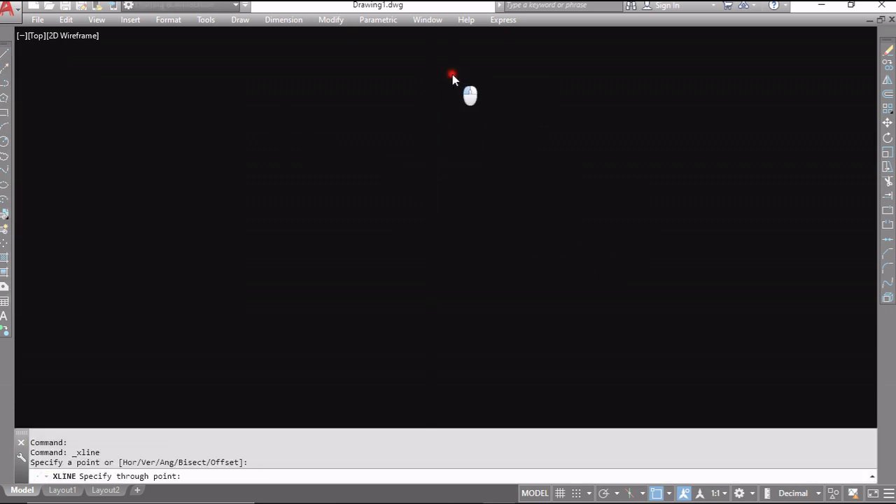
pyautogui.click(361, 178)
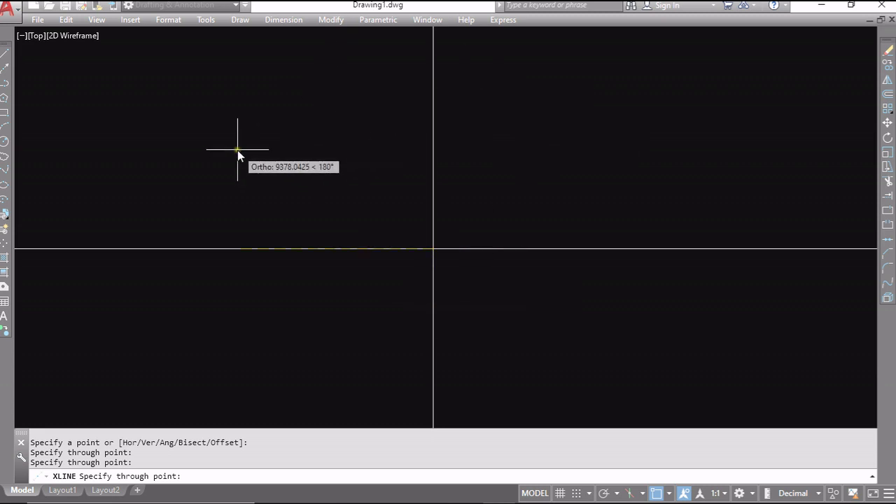
pyautogui.press('Escape')
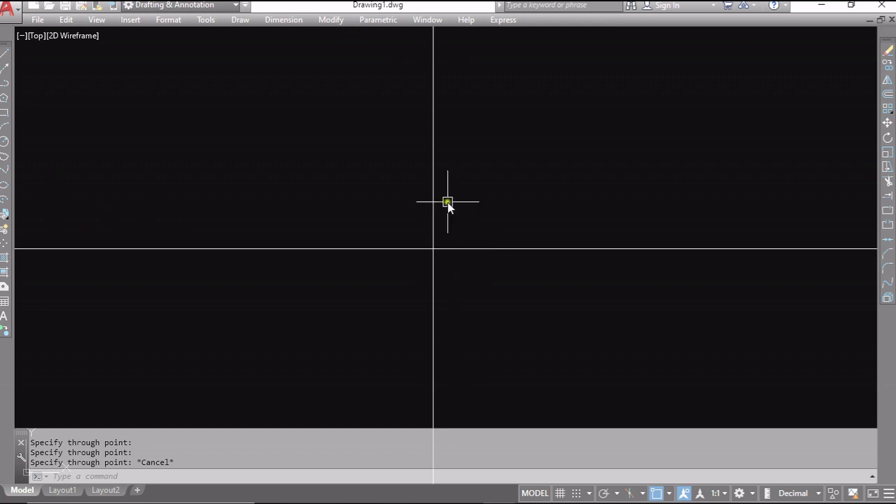
# - Erase the vertical construction line and the horizontal construction line one after the other
pyautogui.click(434, 171)
pyautogui.press('Delete')
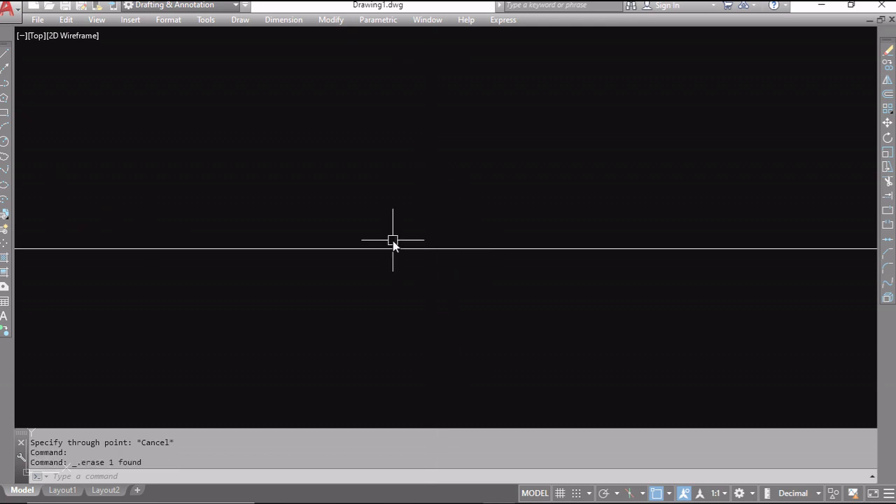
pyautogui.click(396, 251)
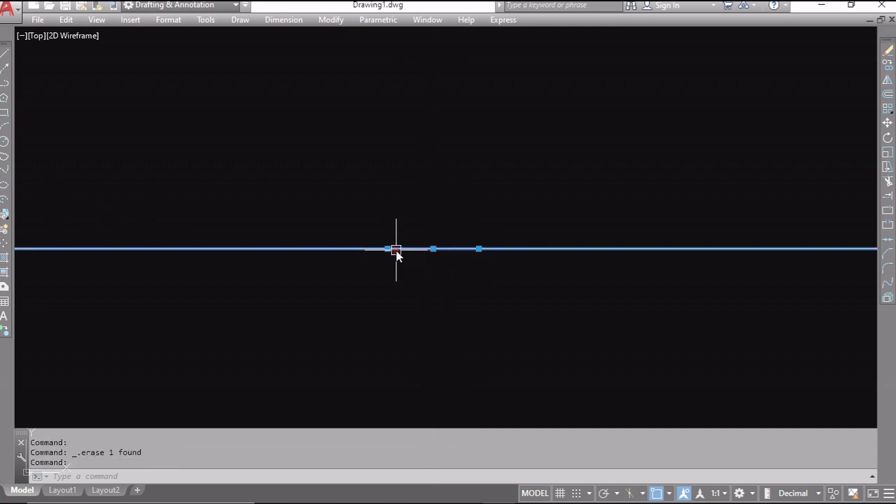
pyautogui.press('Delete')
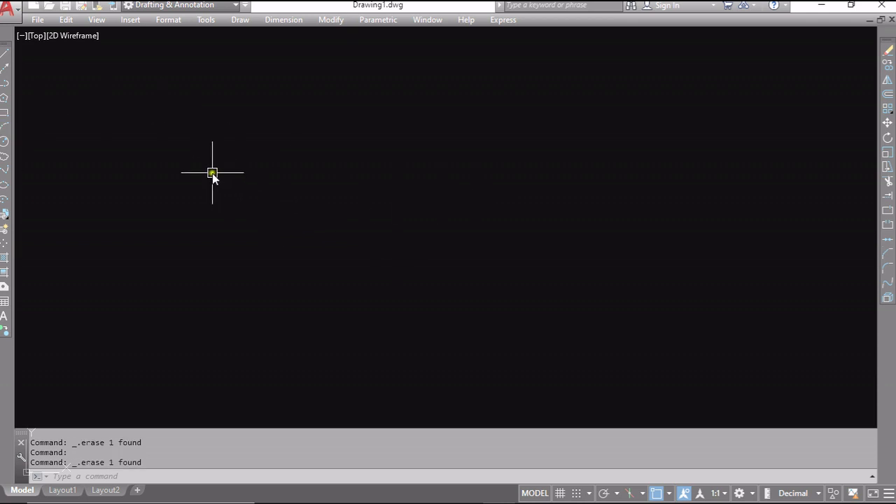
# - Start a polyline with a horizontal segment and switch to Arc to add a semicircle about 6,900 units across, curving down from its end
pyautogui.click(3, 84)
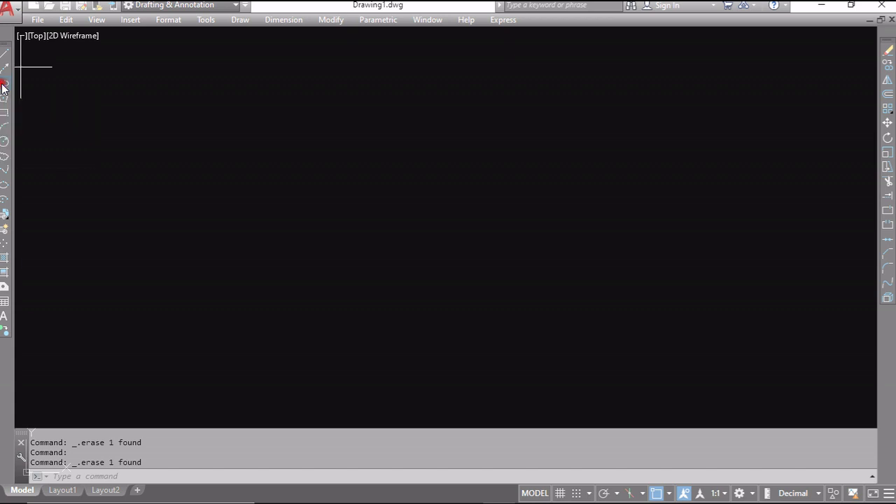
pyautogui.click(241, 132)
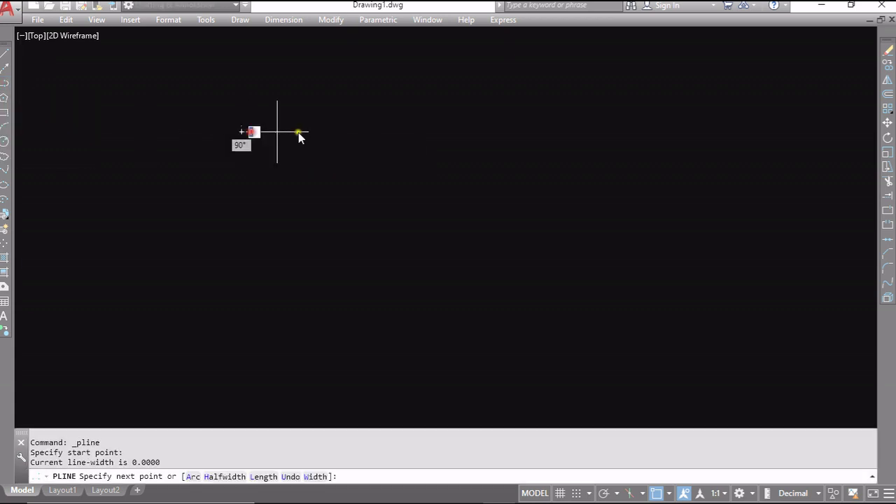
pyautogui.click(403, 132)
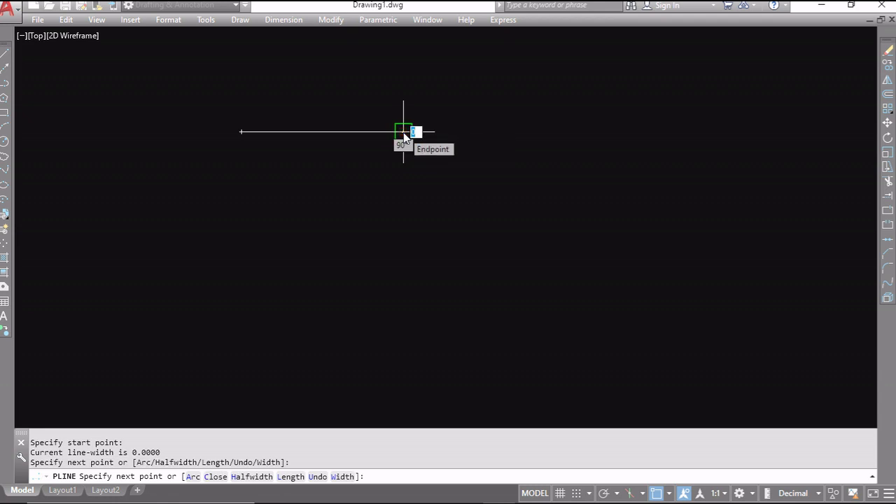
pyautogui.rightClick(404, 132)
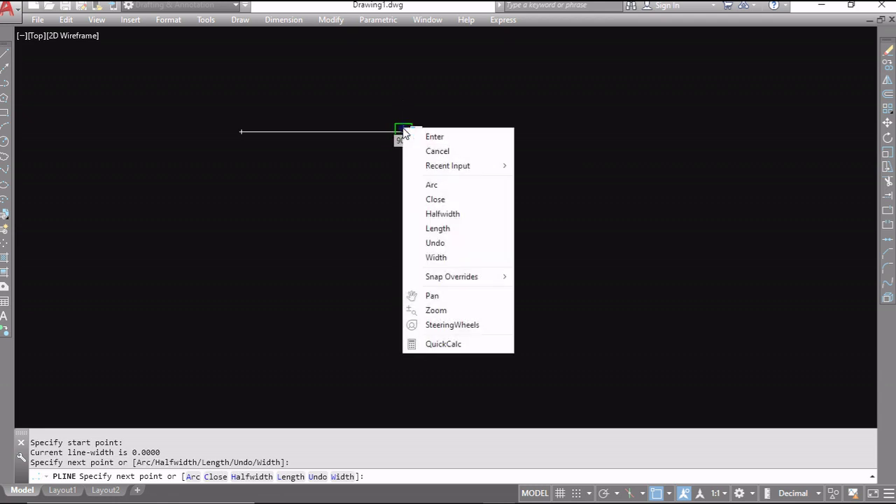
pyautogui.click(434, 185)
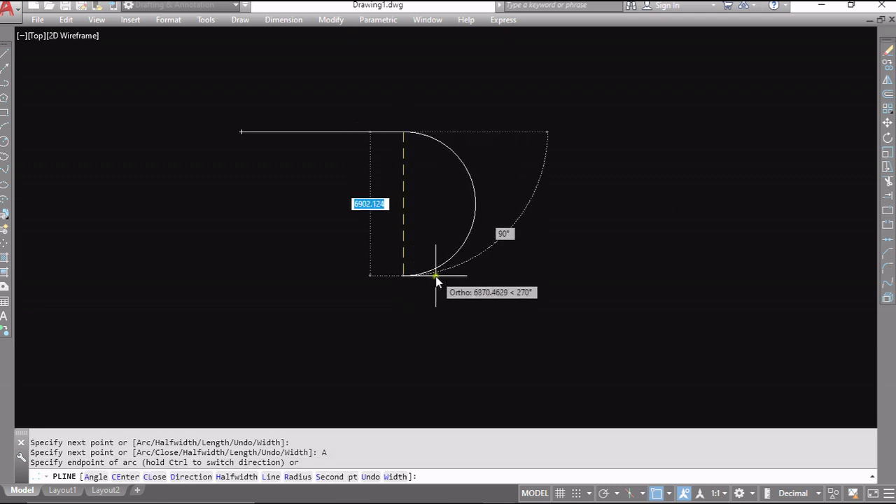
pyautogui.click(436, 276)
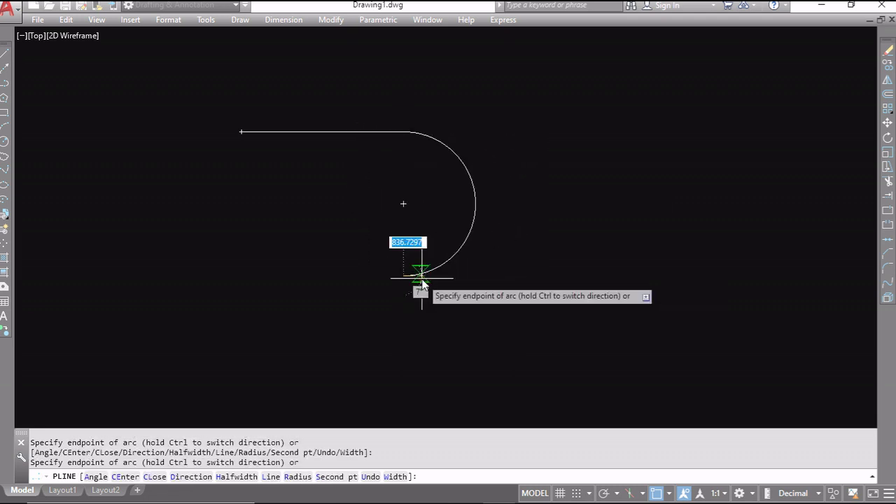
# - Switch the polyline back to Line and add a horizontal segment about 10,680 units long, running back beyond the starting point
pyautogui.rightClick(421, 281)
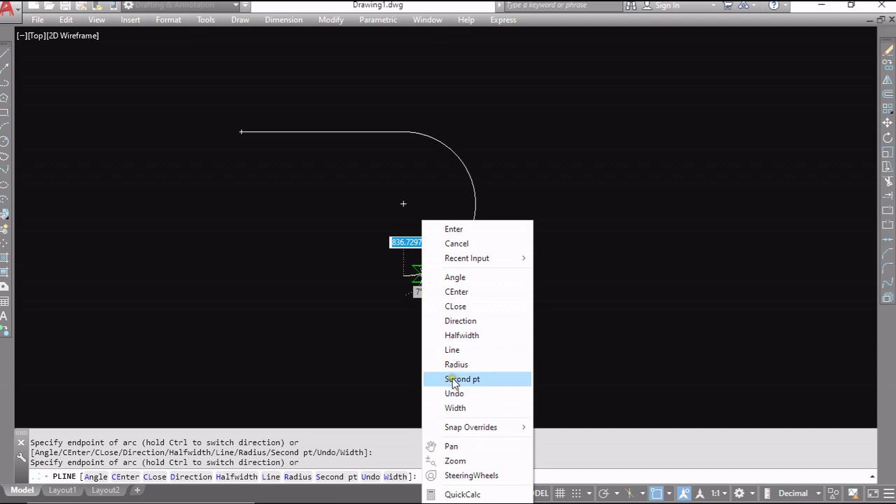
pyautogui.click(452, 349)
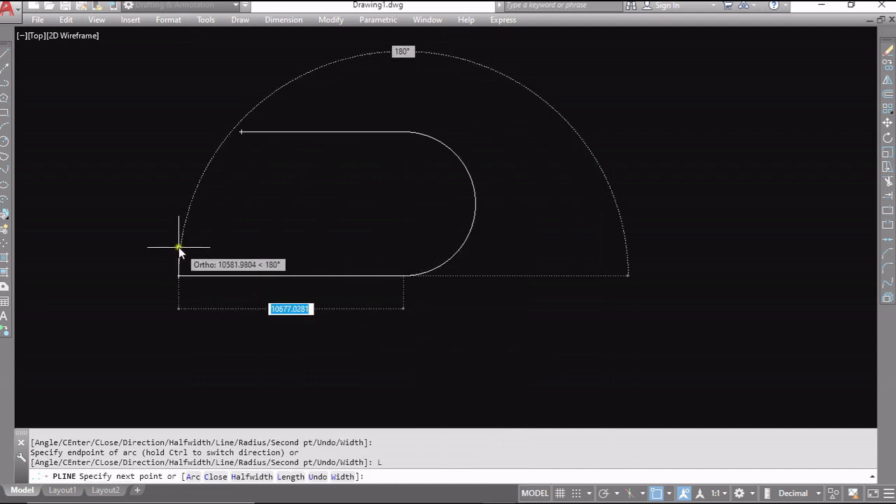
pyautogui.click(179, 247)
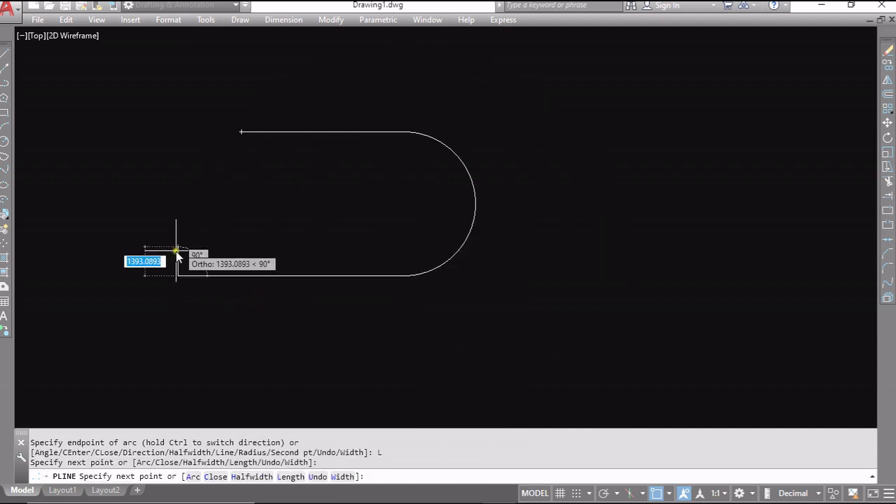
# - Switch the polyline to Arc and add a large upward semicircle followed by three small alternating arcs going down
pyautogui.rightClick(178, 271)
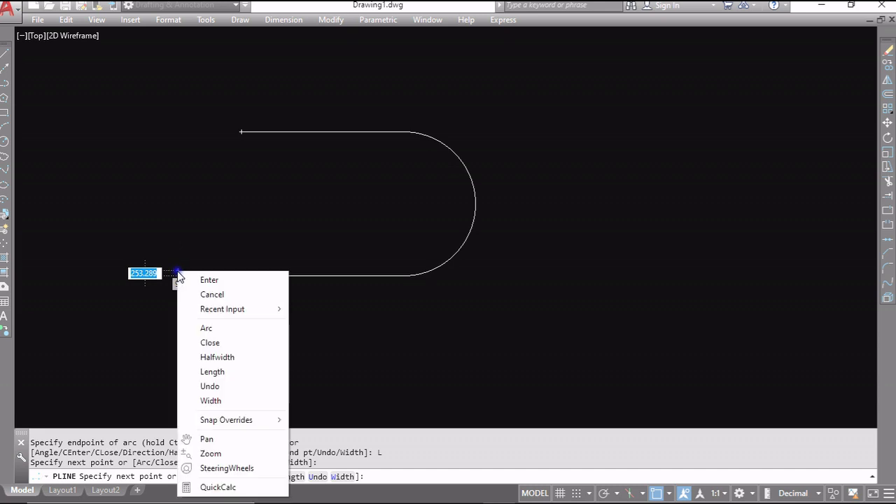
pyautogui.click(201, 329)
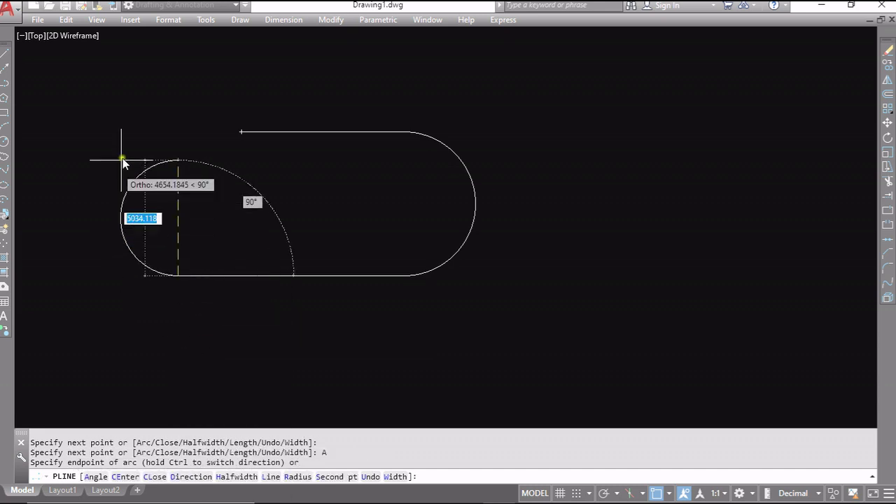
pyautogui.click(137, 139)
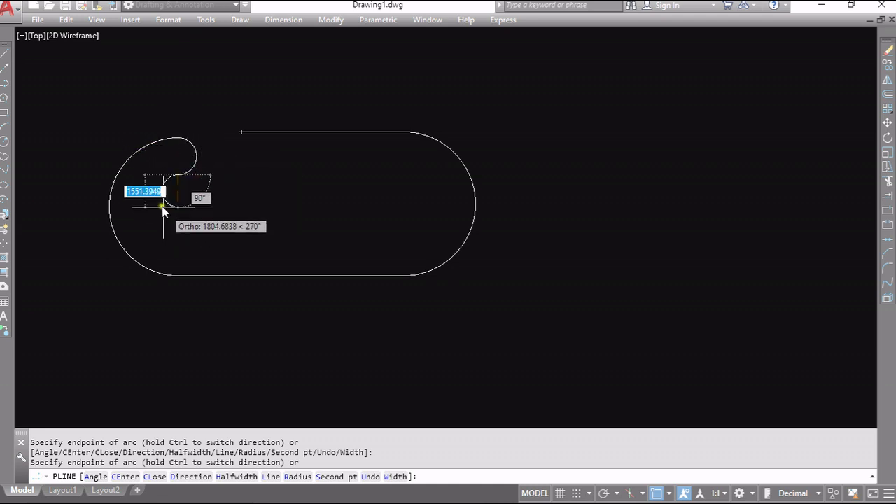
pyautogui.click(162, 205)
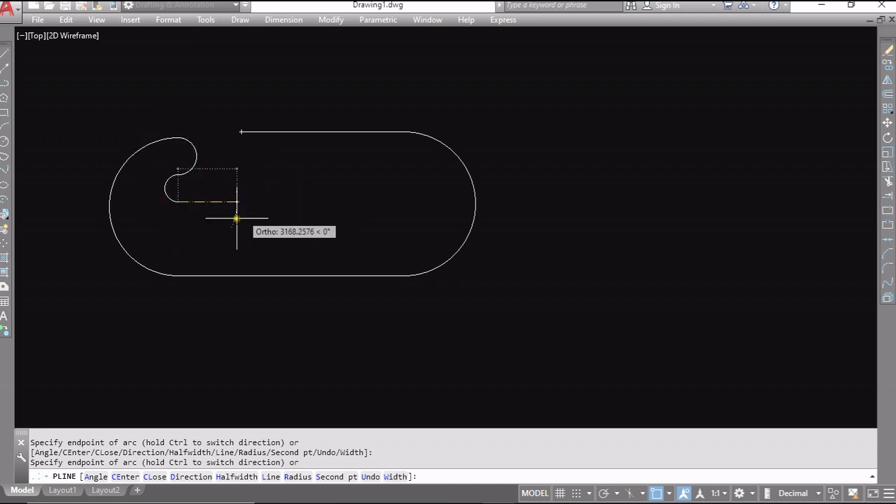
pyautogui.click(166, 228)
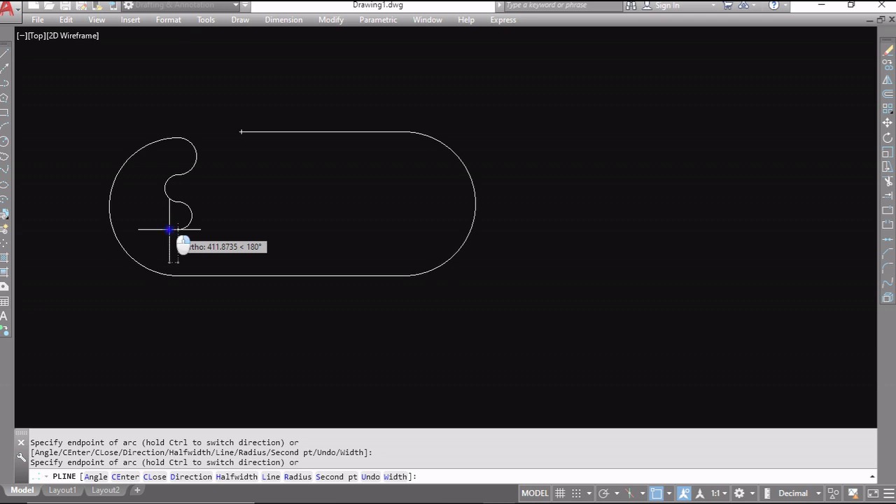
# - Switch to Line, add horizontal, vertical and horizontal segments inside the shape, connect to the polyline's starting point, and end the command
pyautogui.rightClick(169, 228)
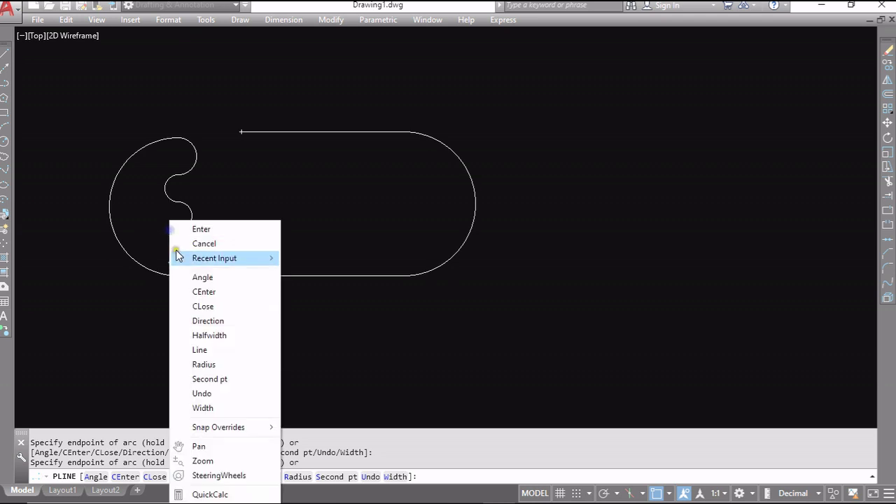
pyautogui.click(199, 350)
pyautogui.click(322, 228)
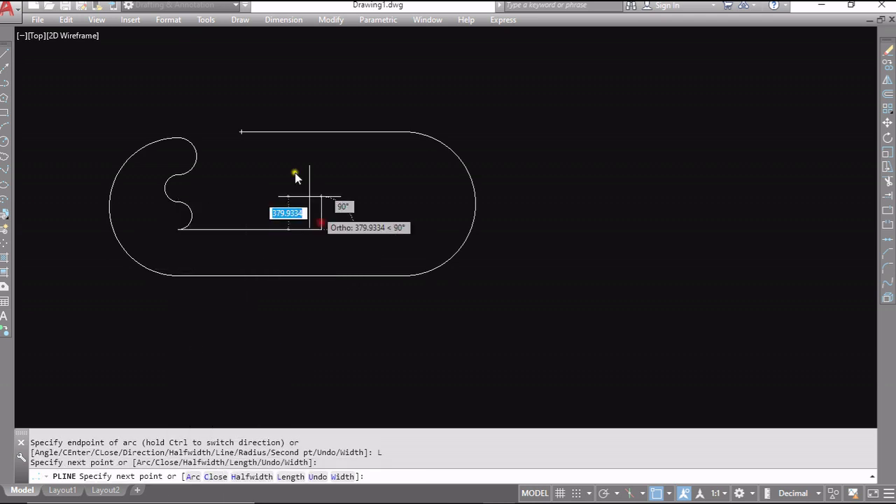
pyautogui.click(315, 151)
pyautogui.click(240, 150)
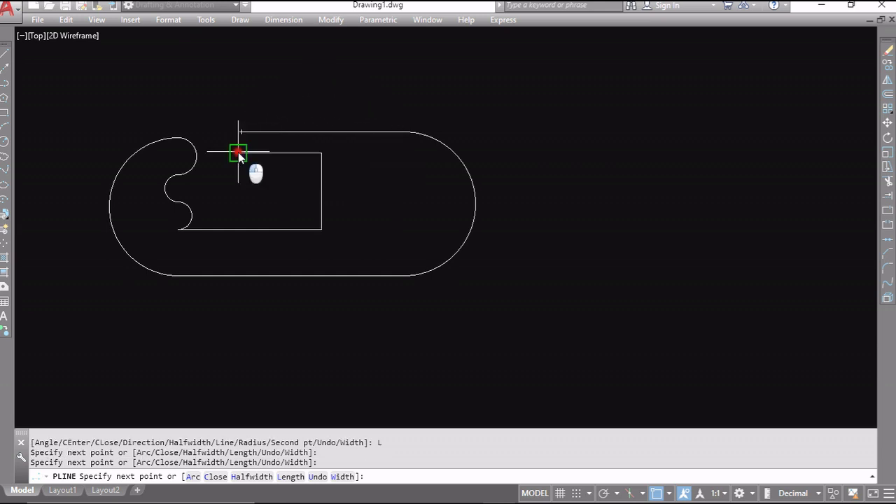
pyautogui.click(240, 135)
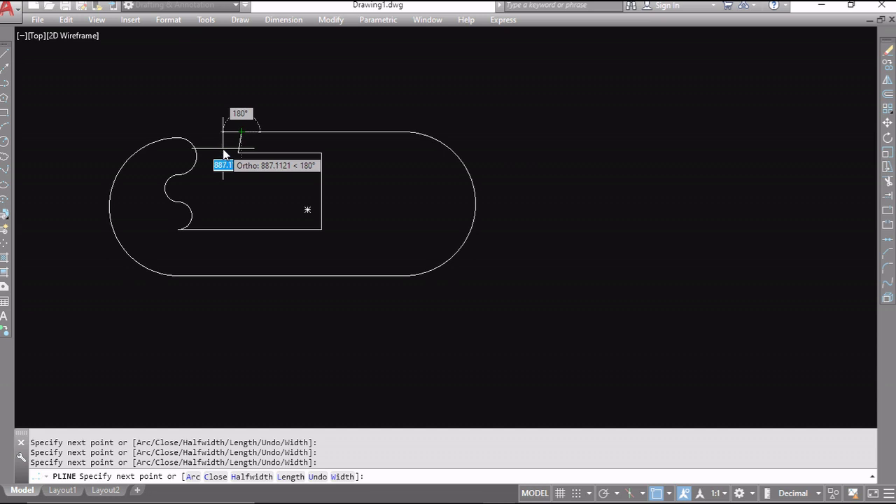
pyautogui.press('Escape')
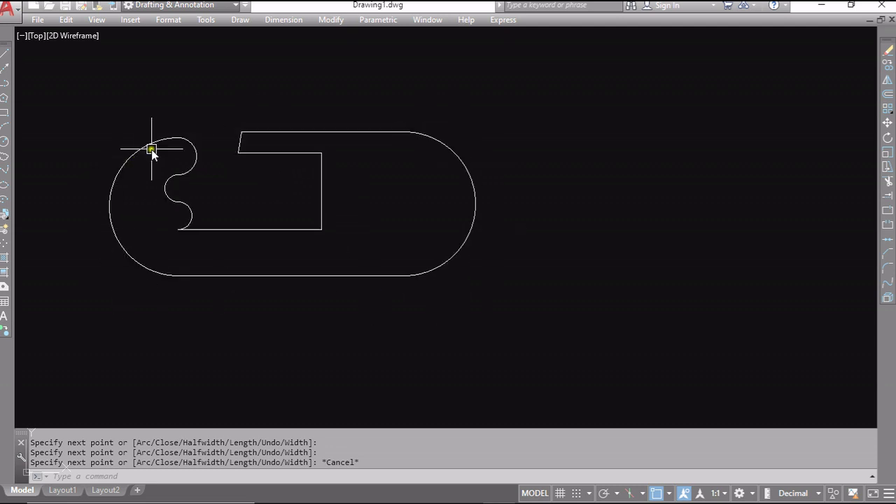
# - Select the finished polyline as one object, inspect it at different zoom levels, and erase it
pyautogui.click(366, 131)
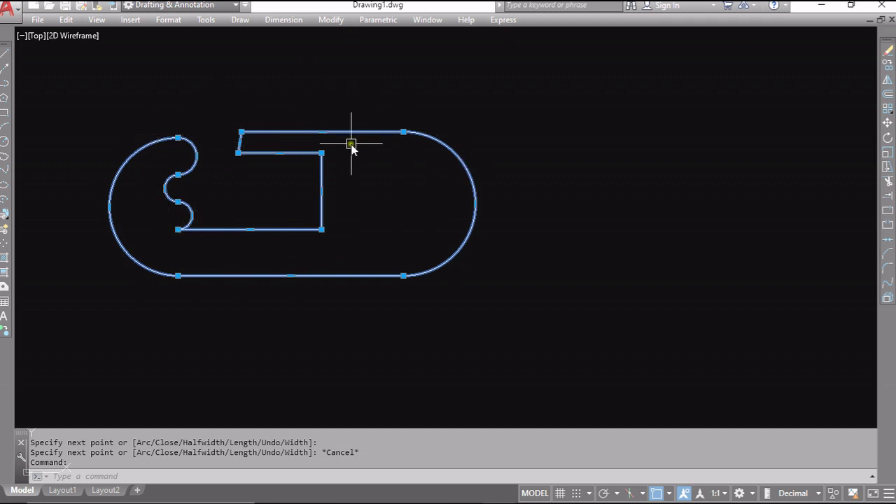
pyautogui.scroll(-4, 351, 145)
pyautogui.scroll(6, 326, 194)
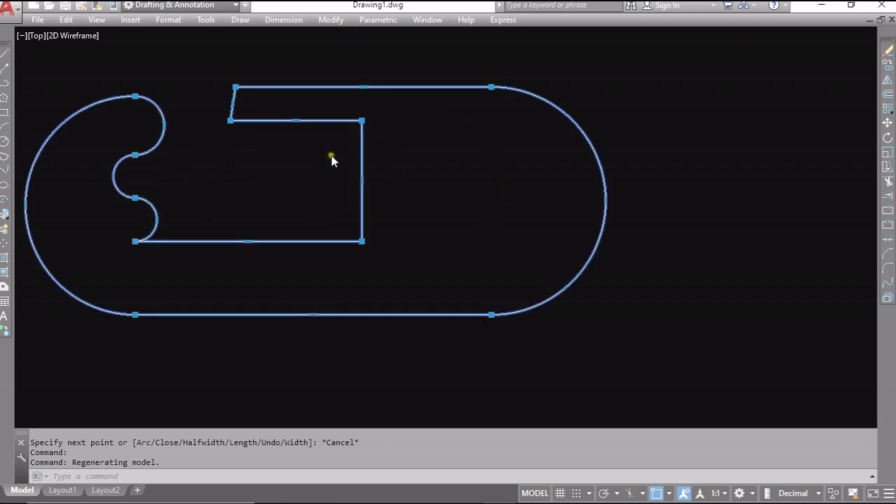
pyautogui.scroll(-6, 330, 156)
pyautogui.scroll(8, 330, 161)
pyautogui.scroll(-8, 330, 171)
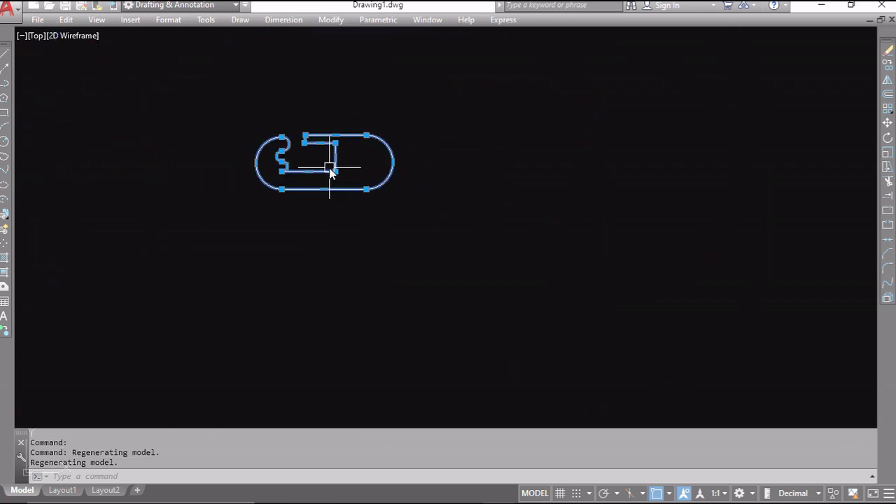
pyautogui.moveTo(326, 166); pyautogui.dragTo(346, 232, button='middle')
pyautogui.scroll(5, 336, 224)
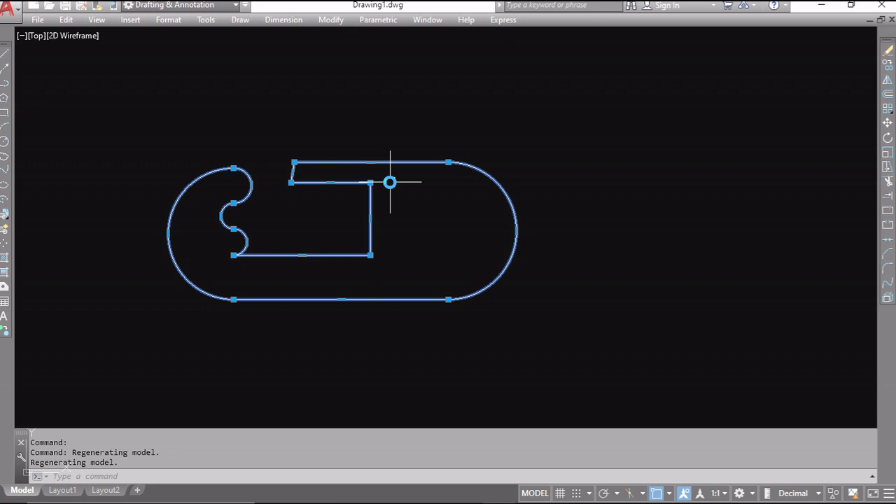
pyautogui.press('Delete')
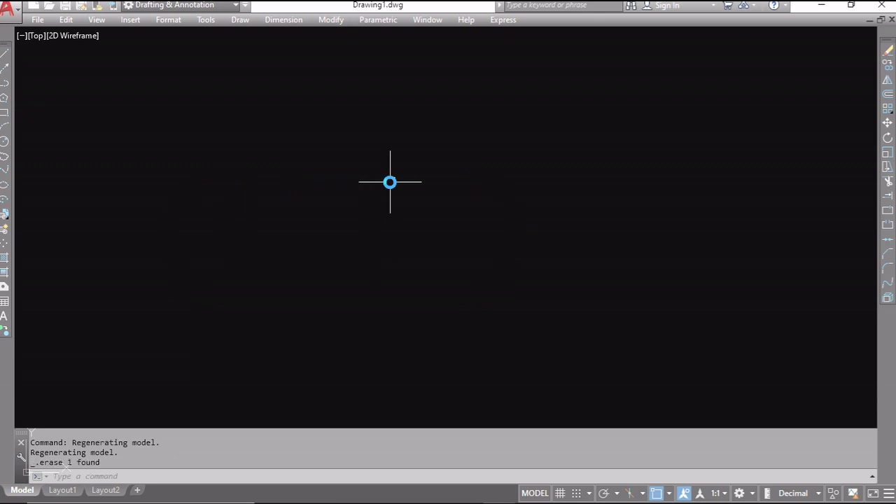
# - Start a new polyline in the empty drawing with a horizontal segment 100 units long
pyautogui.click(2, 84)
pyautogui.click(182, 124)
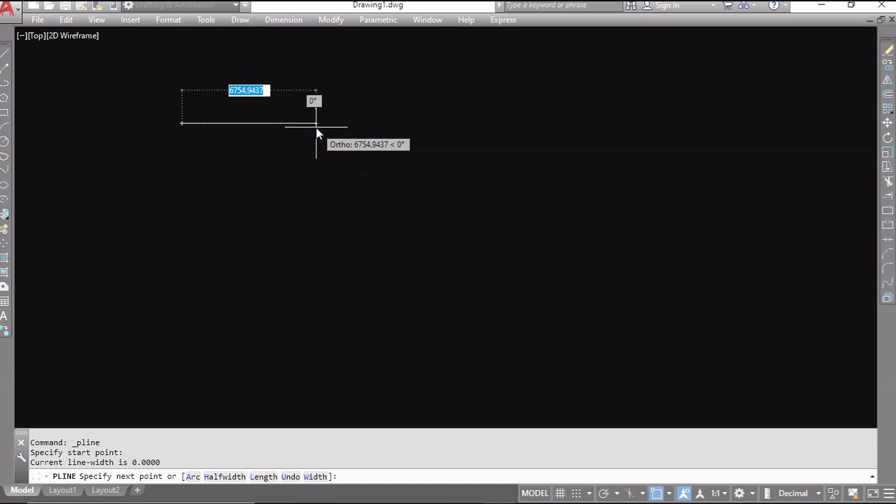
pyautogui.write('100')
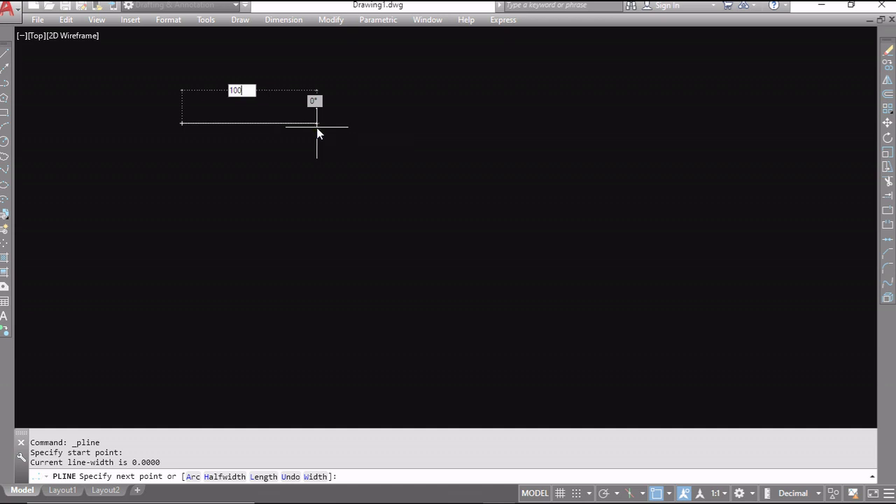
pyautogui.press('Return')
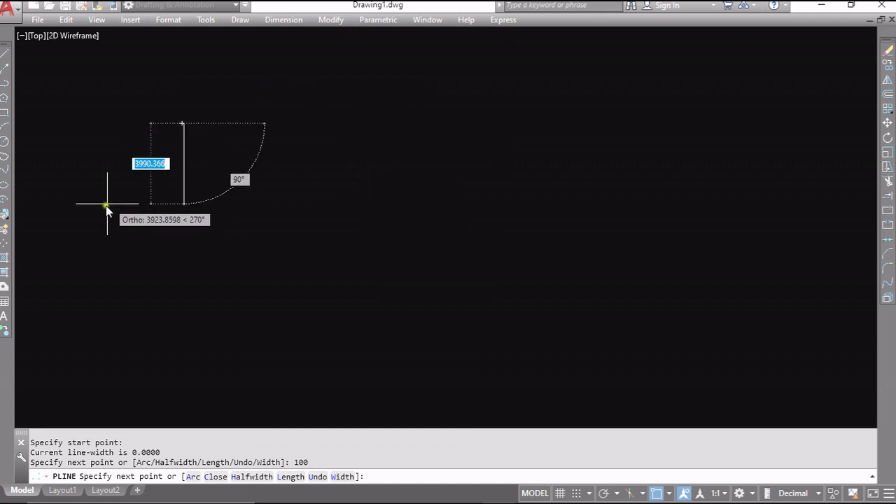
# - Switch the polyline to Arc and add a semicircle curving down from the end of the 100-unit segment
pyautogui.scroll(9, 163, 128)
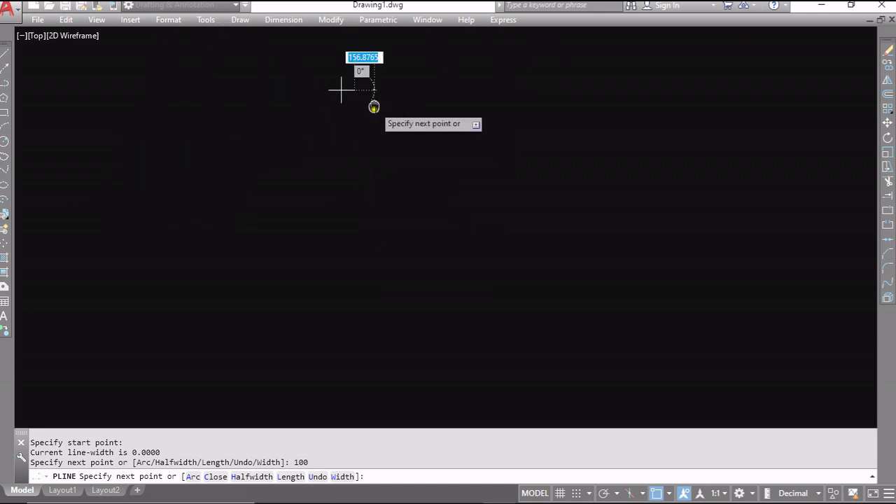
pyautogui.moveTo(374, 107); pyautogui.dragTo(375, 200, button='middle')
pyautogui.scroll(-5, 345, 171)
pyautogui.moveTo(380, 259); pyautogui.dragTo(394, 149, button='middle')
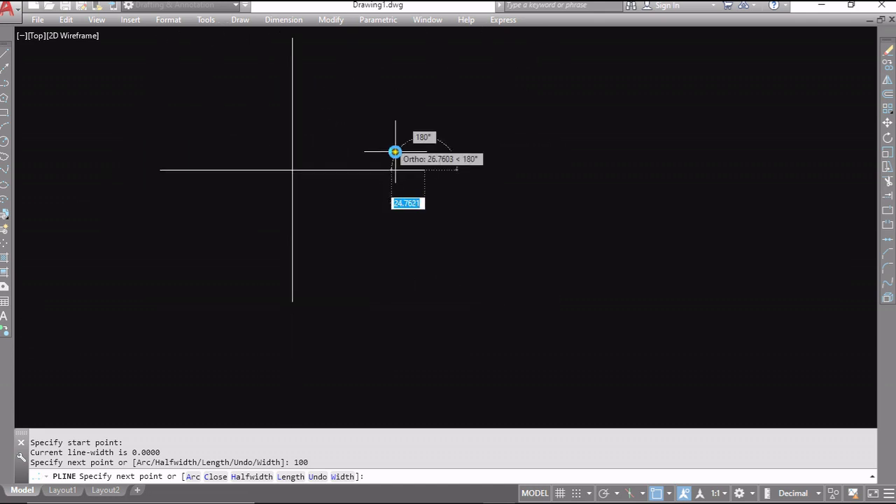
pyautogui.rightClick(425, 169)
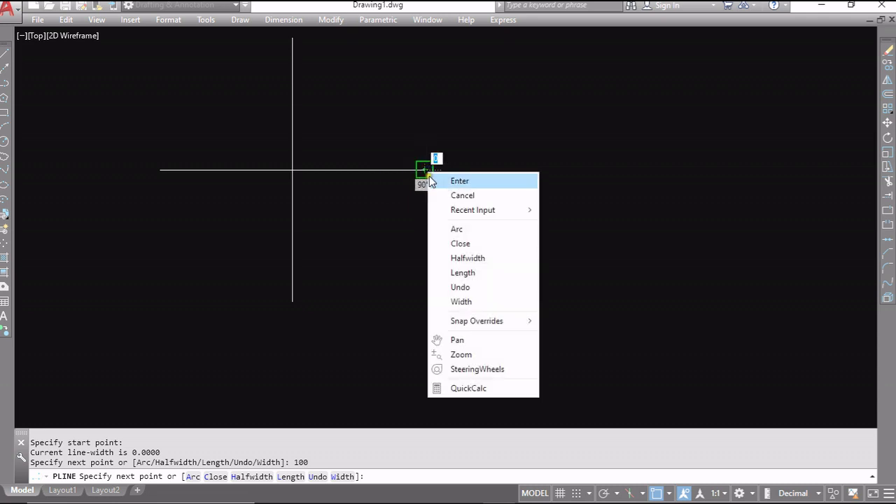
pyautogui.click(457, 230)
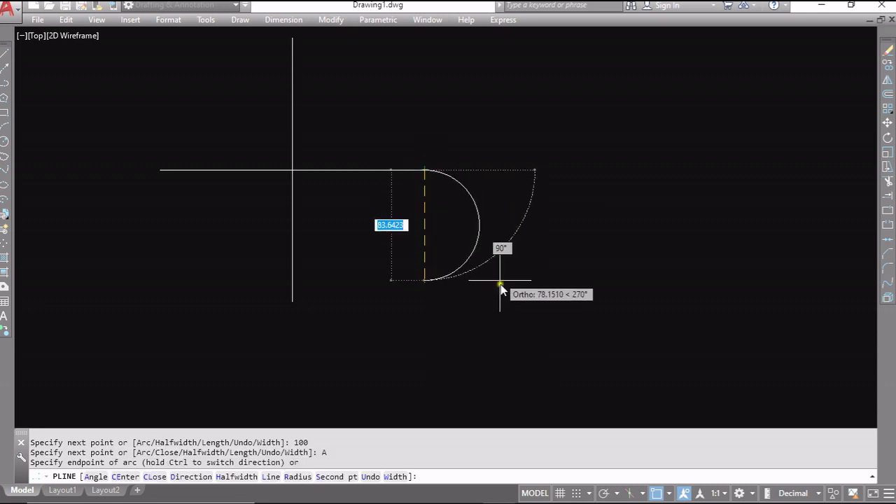
pyautogui.click(460, 335)
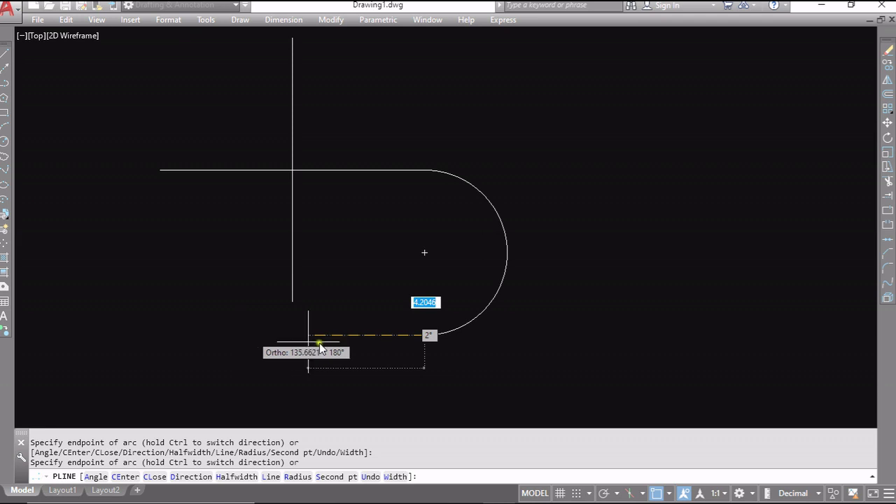
# - Switch the polyline to Line and add a horizontal segment from the semicircle's lower end, running back beyond the start of the upper segment
pyautogui.rightClick(432, 343)
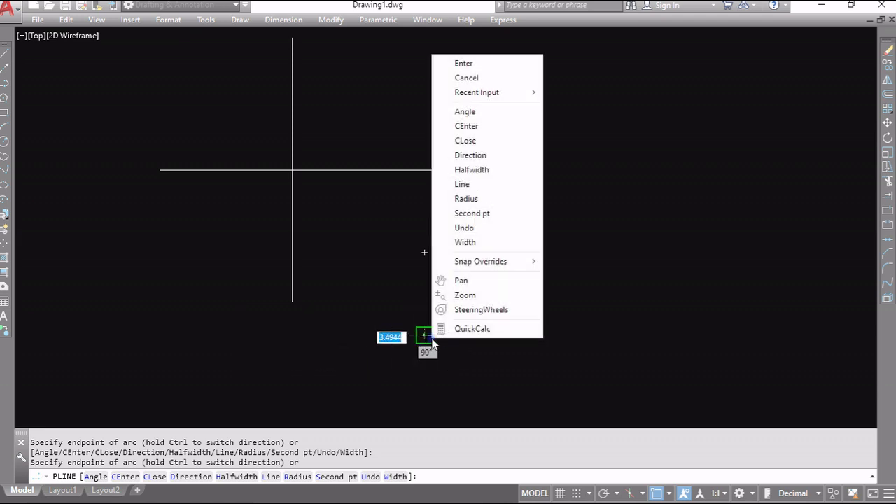
pyautogui.click(474, 186)
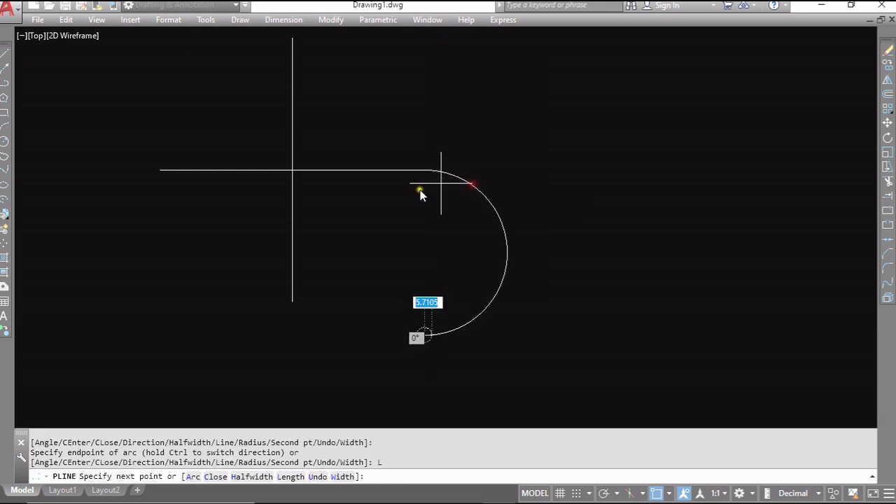
pyautogui.click(101, 335)
# - Switch to Arc, add a semicircle curving up from the lower segment's end, and continue with three progressively smaller arcs spiralling inward
pyautogui.rightClick(101, 333)
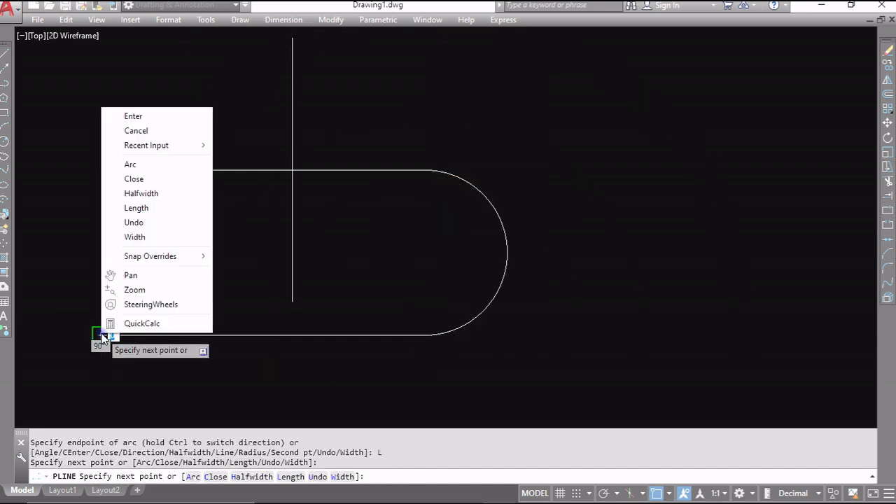
pyautogui.click(140, 164)
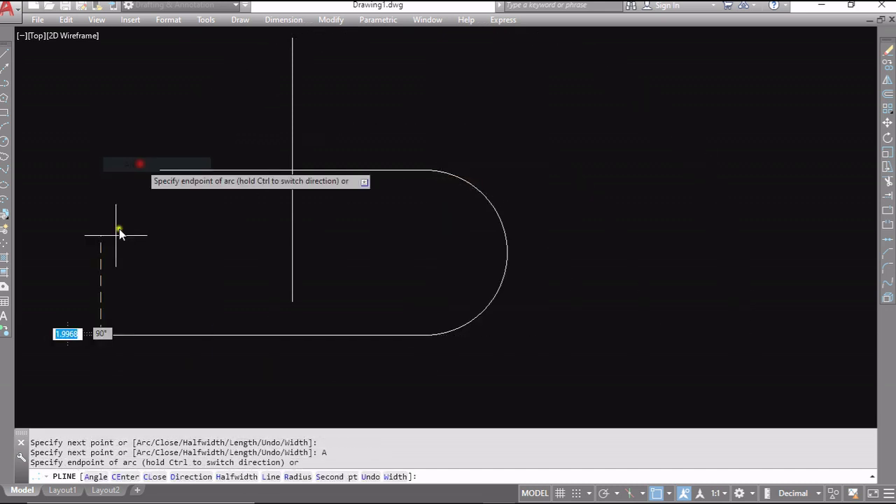
pyautogui.click(131, 174)
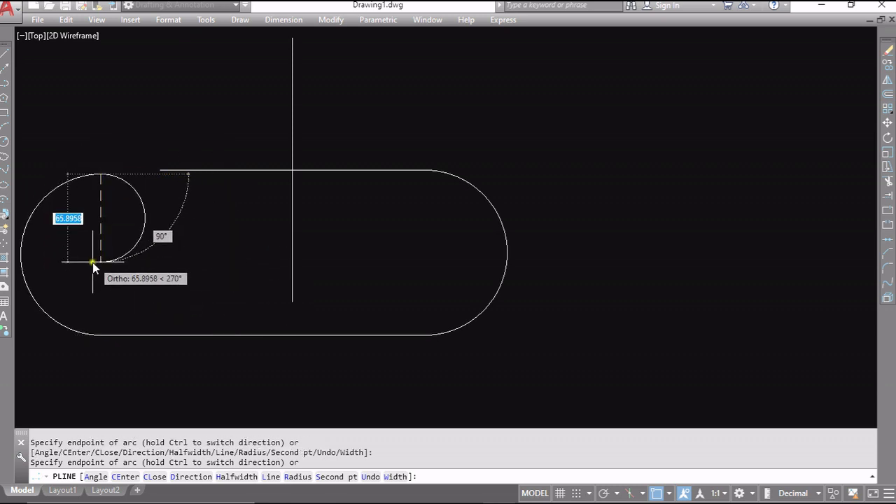
pyautogui.click(91, 261)
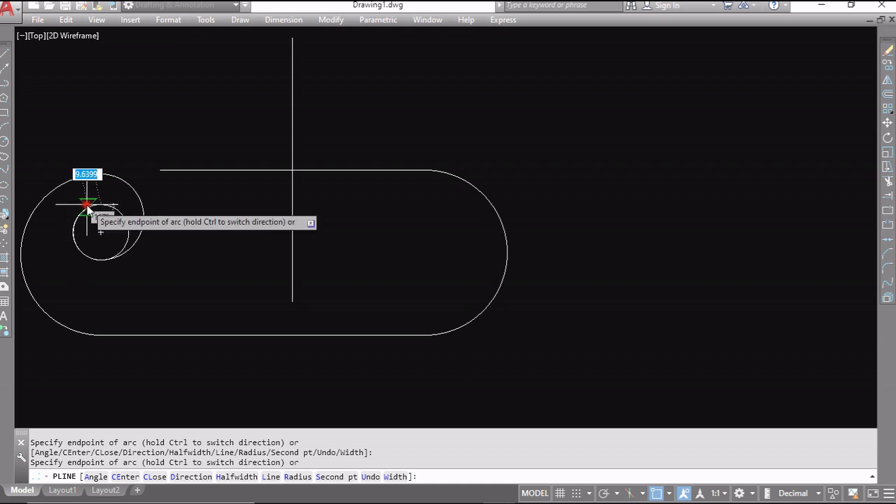
pyautogui.click(108, 206)
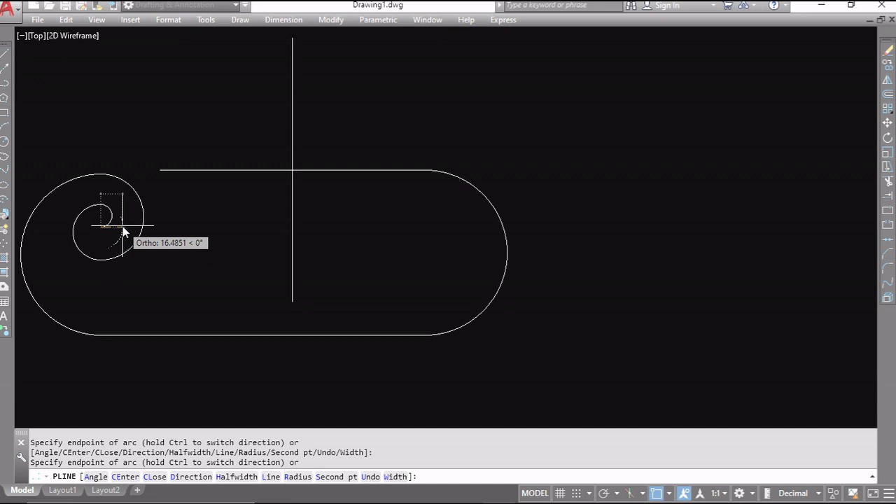
pyautogui.click(123, 226)
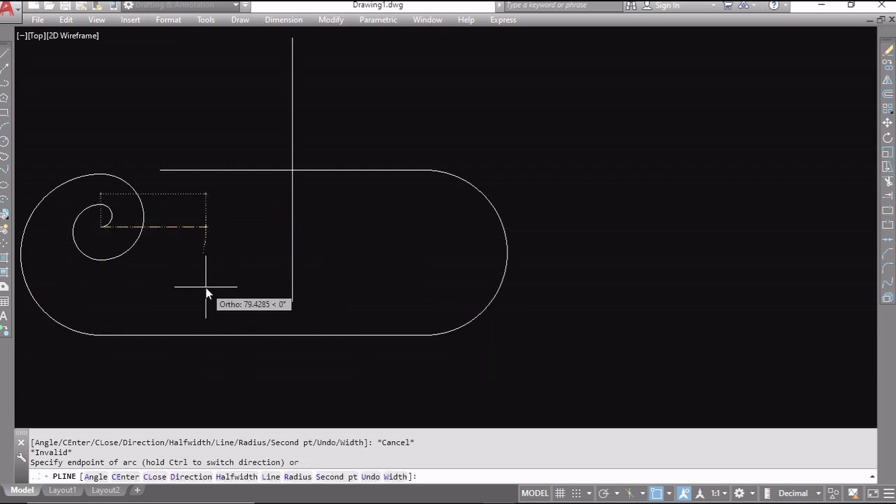
# - Continue the polyline with a larger arc from the spiral's inner end up to a point above the upper horizontal segment
pyautogui.scroll(-2, 207, 293)
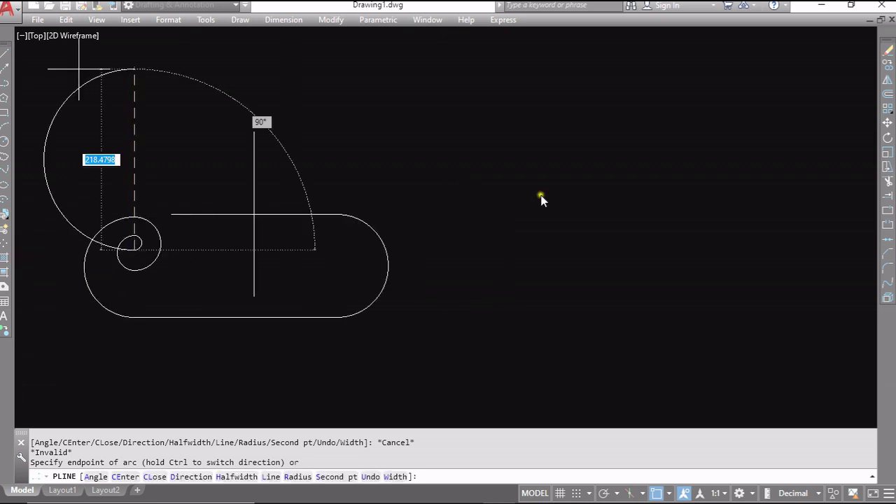
pyautogui.click(242, 260)
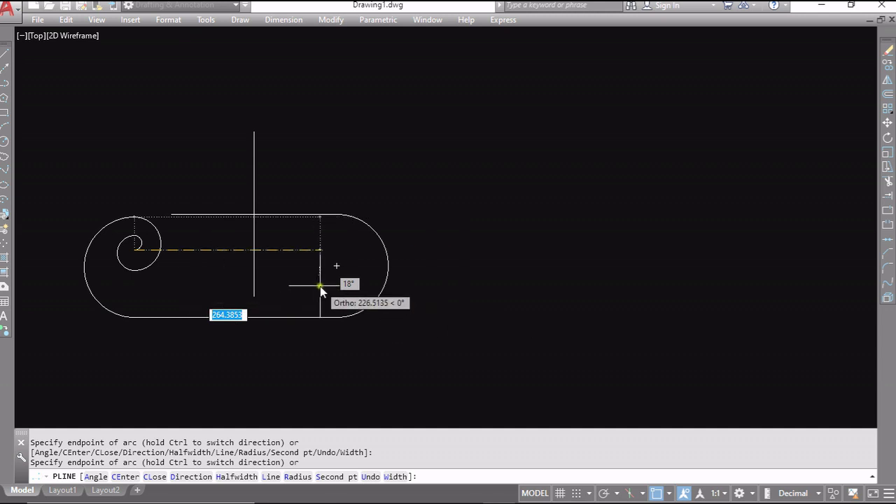
pyautogui.press('Escape')
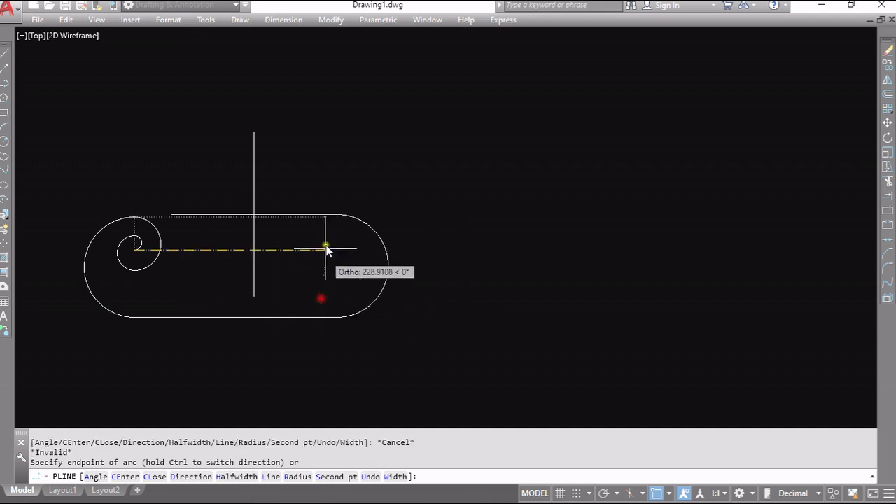
pyautogui.click(213, 160)
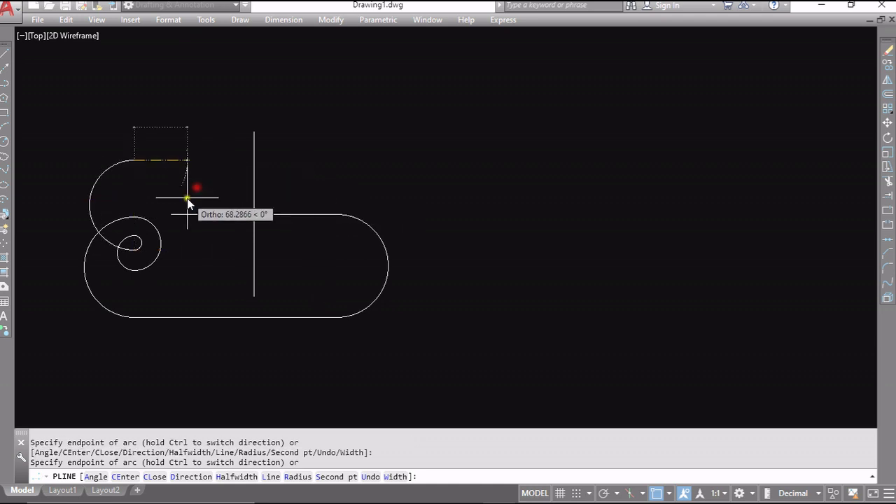
pyautogui.rightClick(213, 184)
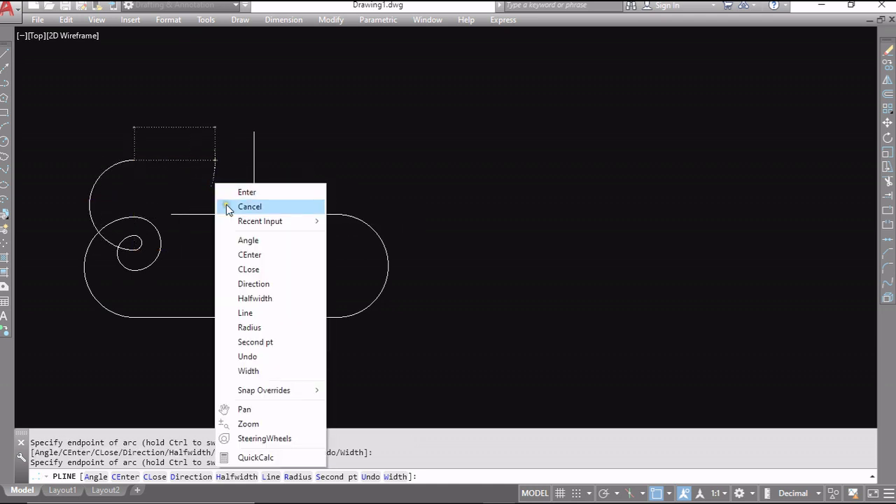
pyautogui.moveTo(485, 502)
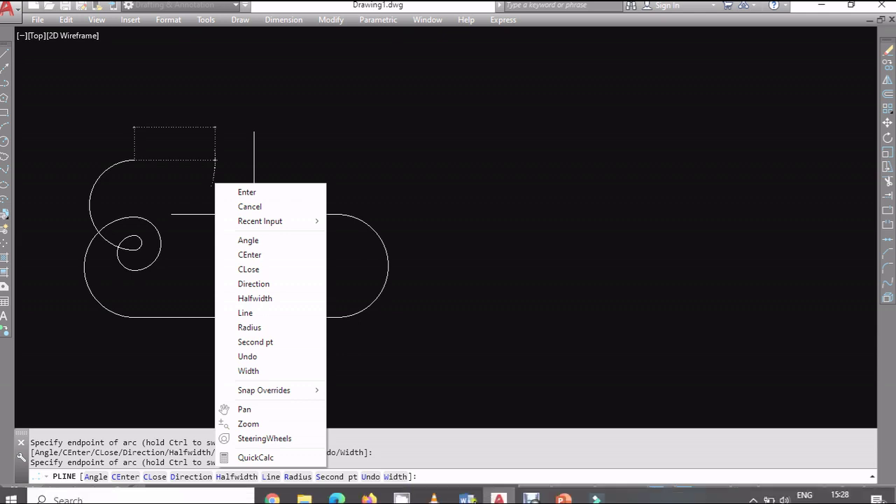
pyautogui.click(264, 467)
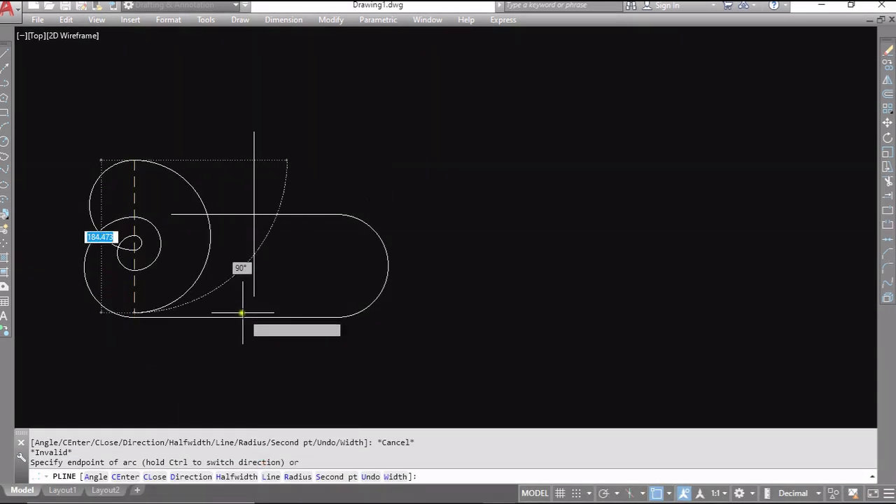